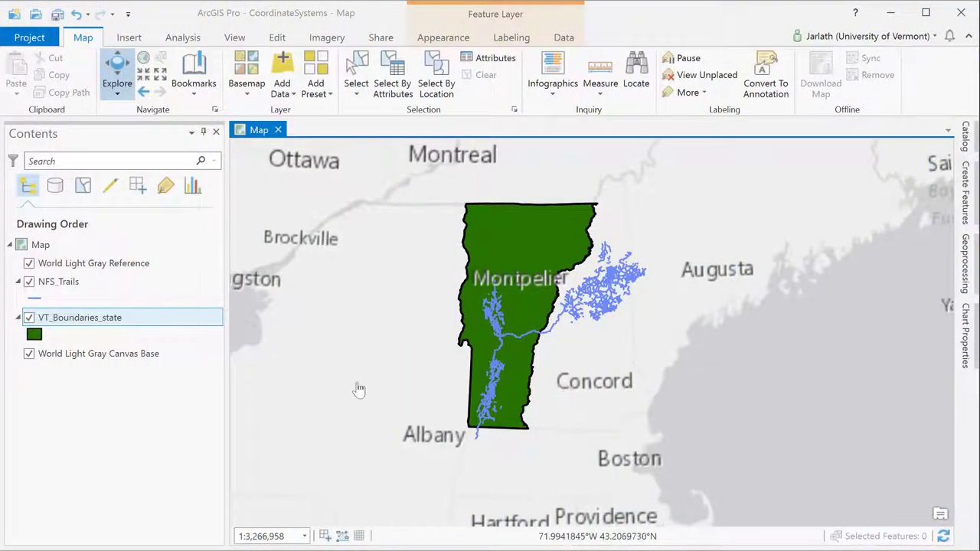
# - Toggle the reference labels, basemap, Vermont boundary and NFS_Trails layers off and back on
pyautogui.click(29, 263)
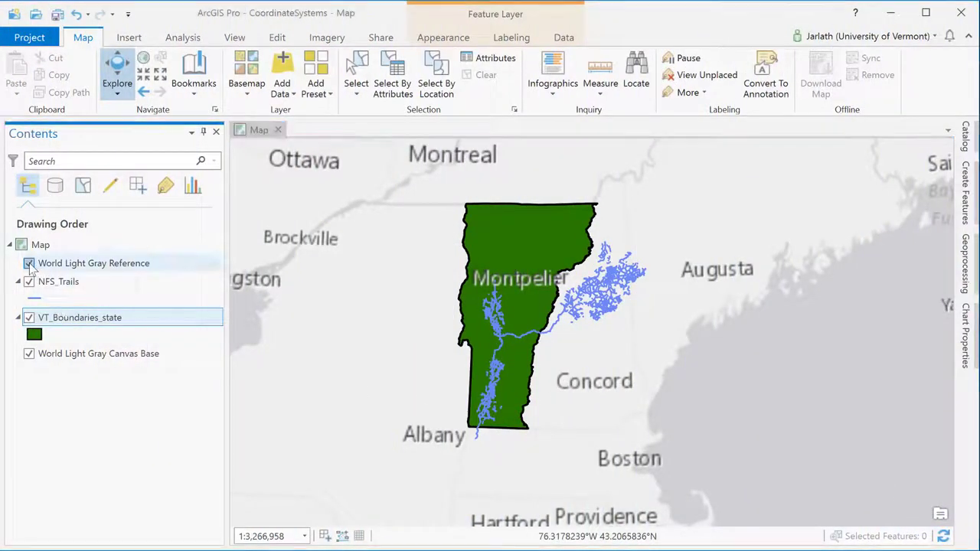
pyautogui.click(29, 354)
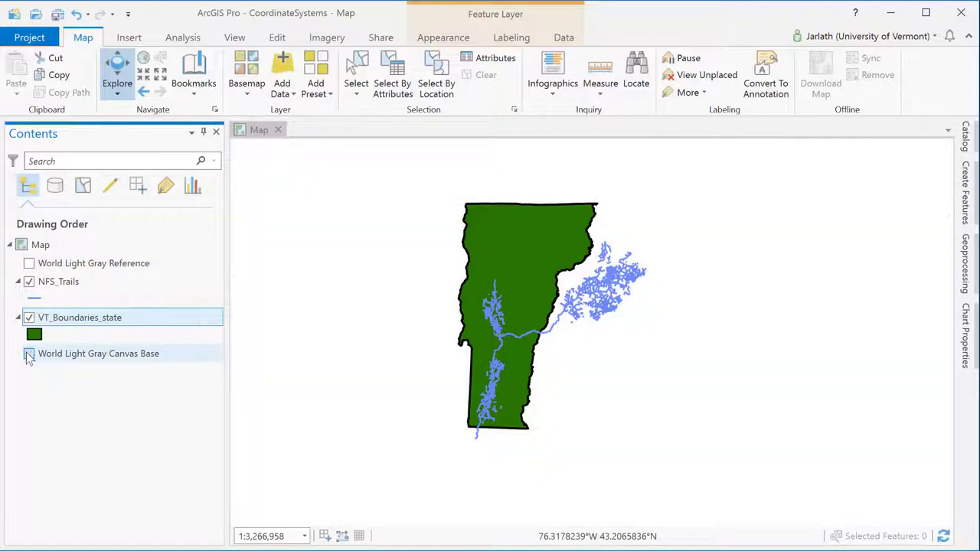
pyautogui.click(29, 355)
pyautogui.click(29, 263)
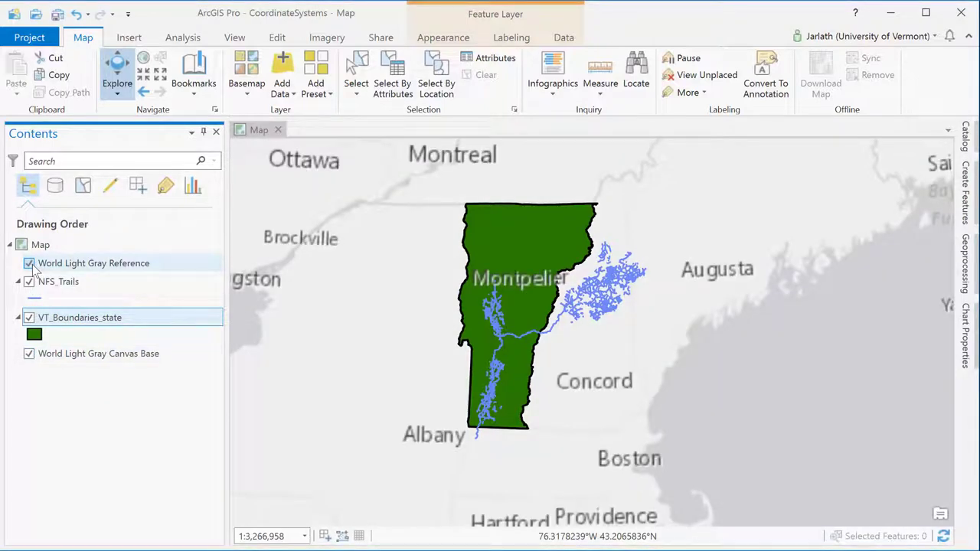
pyautogui.click(29, 317)
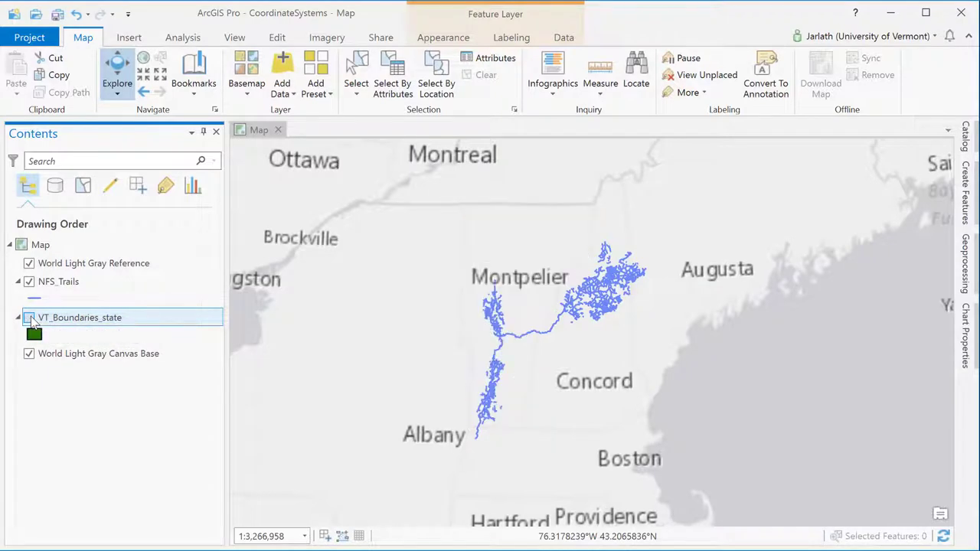
pyautogui.click(30, 318)
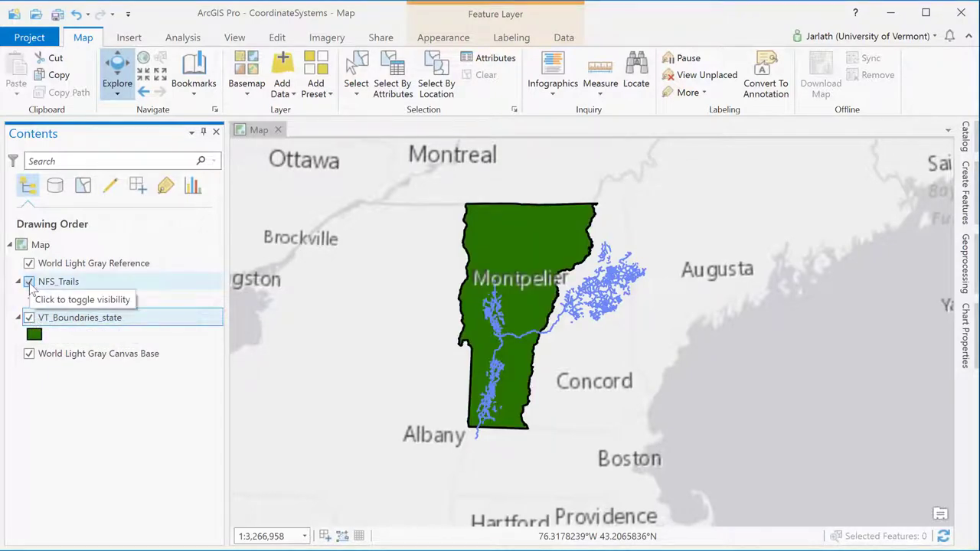
pyautogui.click(29, 282)
pyautogui.click(29, 282)
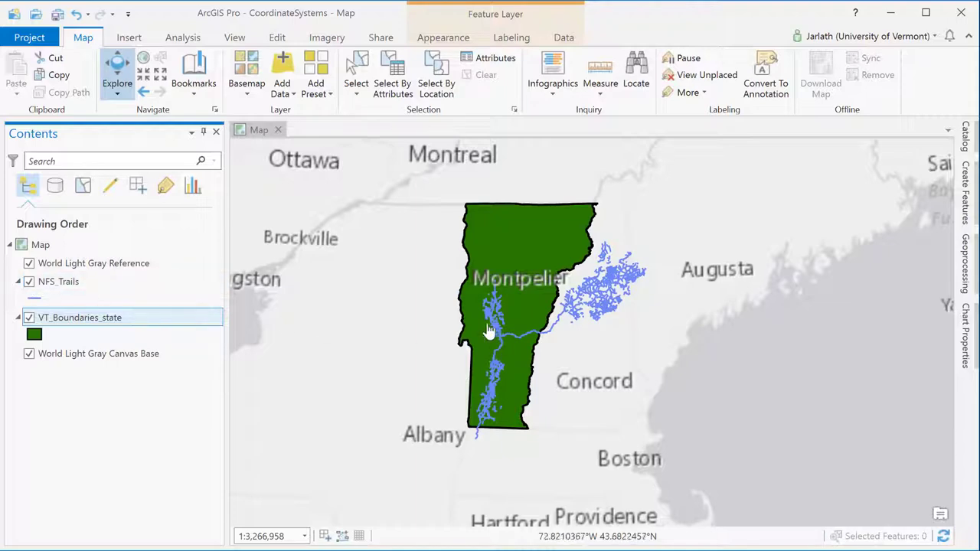
# - Zoom to the PUSS AND KILL trail and review its pop-up down to SHAPE_Length .030432
pyautogui.scroll(10, 497, 326)
pyautogui.moveTo(484, 328); pyautogui.dragTo(657, 315)
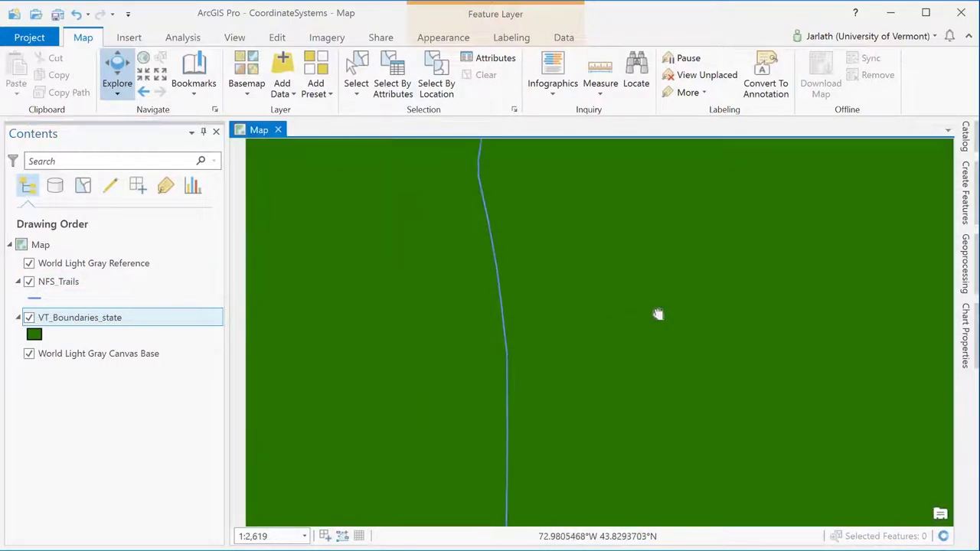
pyautogui.click(508, 356)
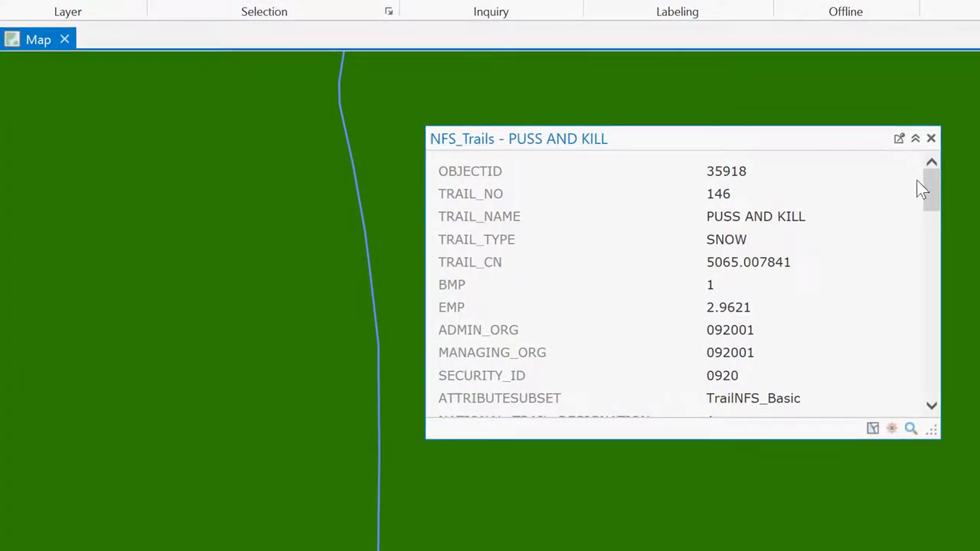
pyautogui.moveTo(934, 196); pyautogui.dragTo(936, 389)
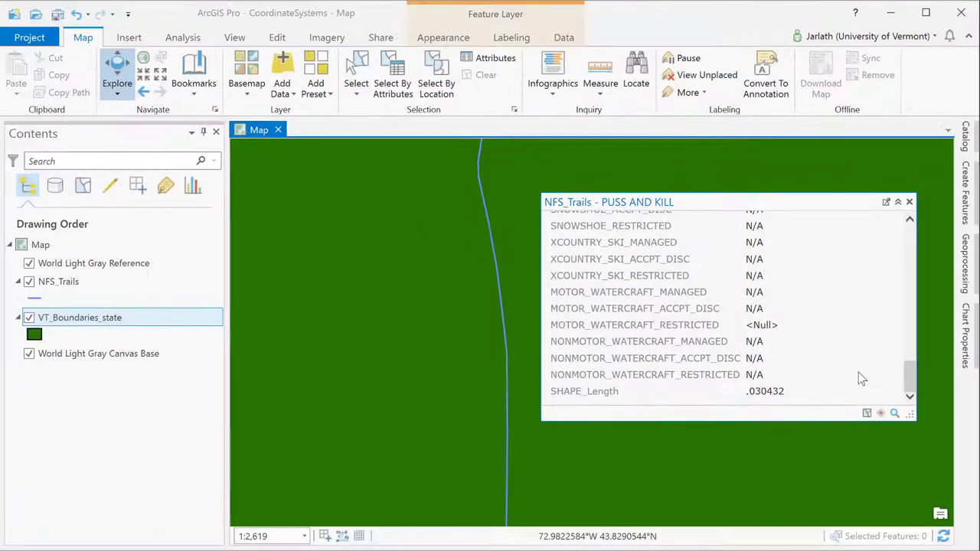
pyautogui.click(910, 201)
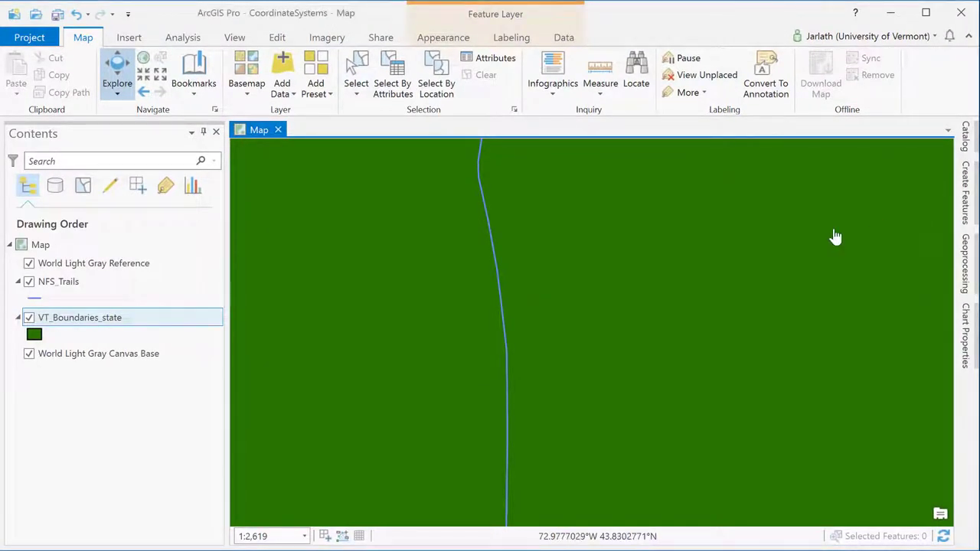
pyautogui.click(74, 284)
# - Open the NFS_Trails attribute table and scroll right to the SHAPE_Length column
pyautogui.rightClick(76, 288)
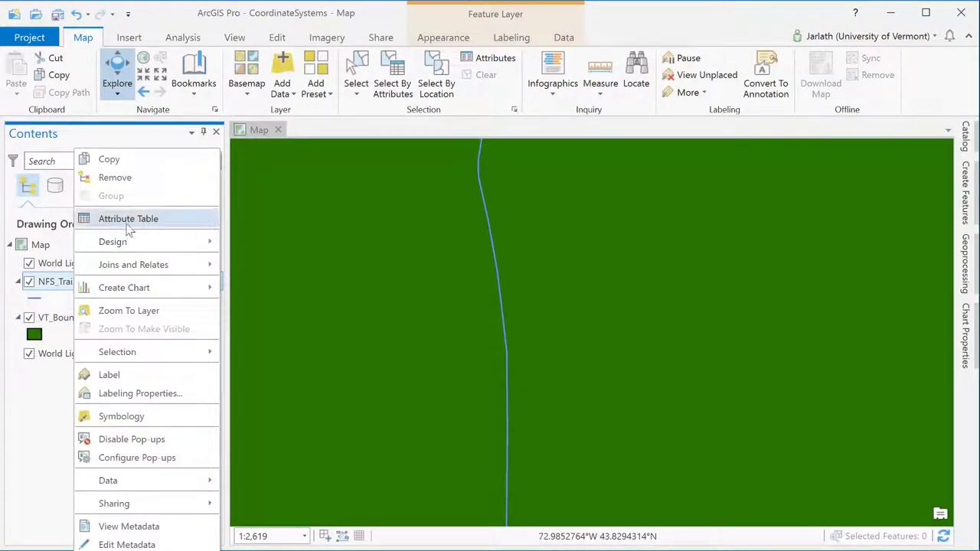
pyautogui.click(127, 222)
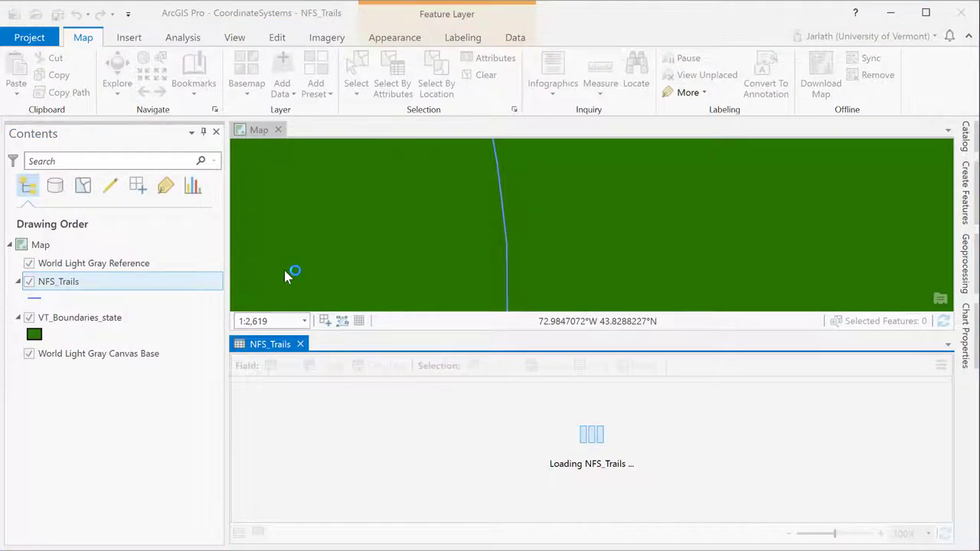
pyautogui.click(938, 519)
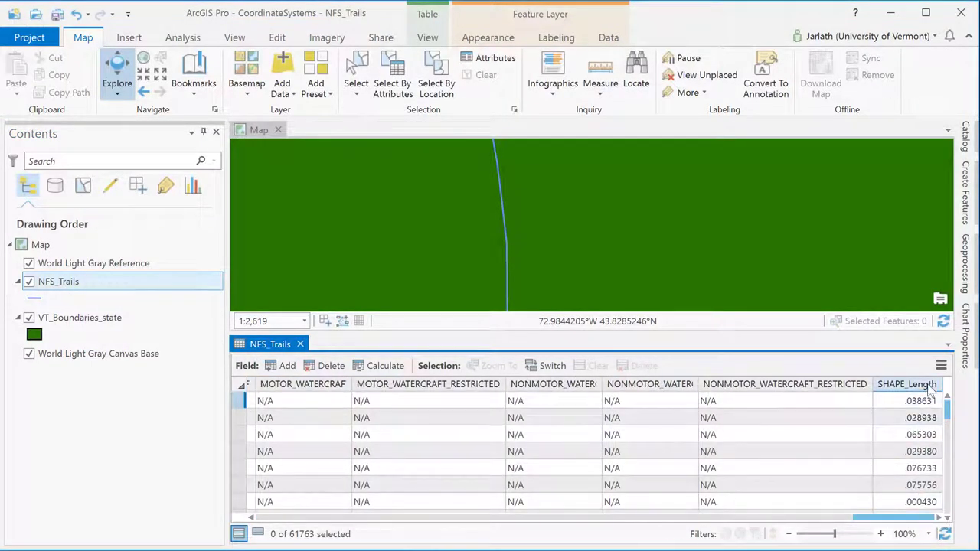
pyautogui.moveTo(930, 389)
pyautogui.moveTo(947, 414); pyautogui.dragTo(953, 464)
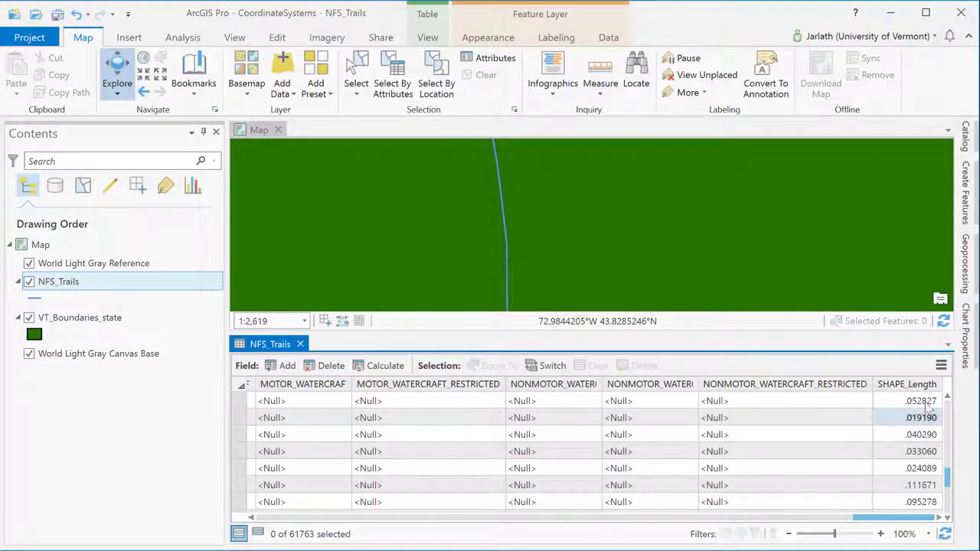
pyautogui.rightClick(919, 390)
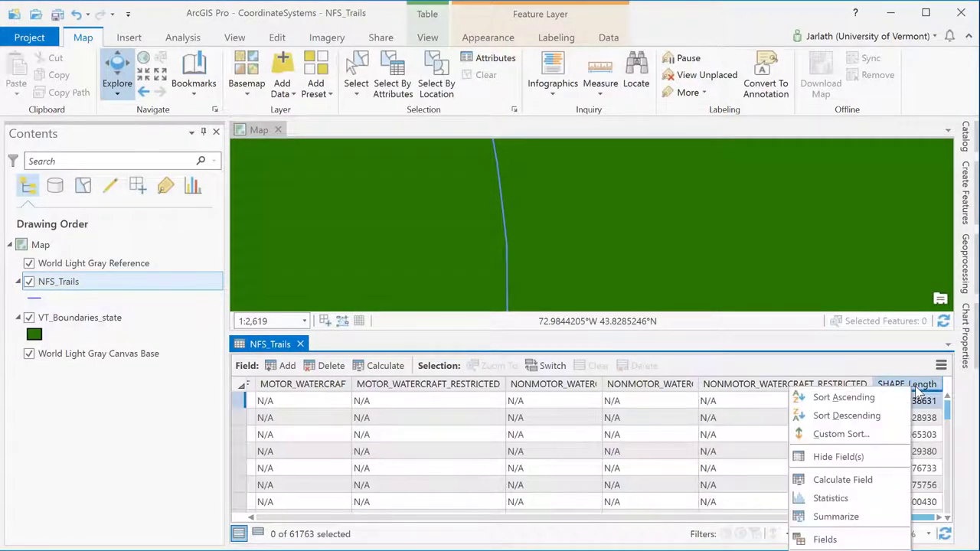
pyautogui.click(833, 496)
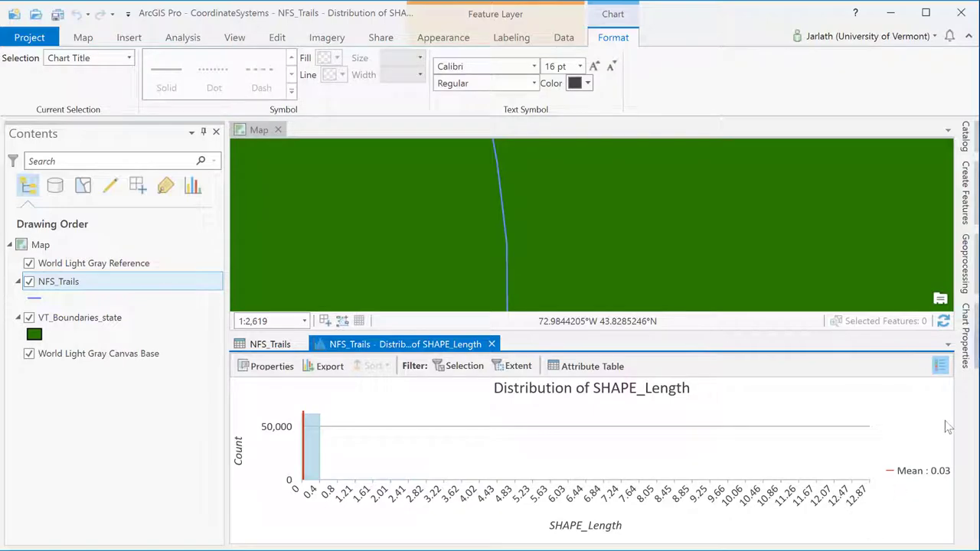
pyautogui.click(965, 374)
pyautogui.moveTo(950, 408); pyautogui.dragTo(951, 452)
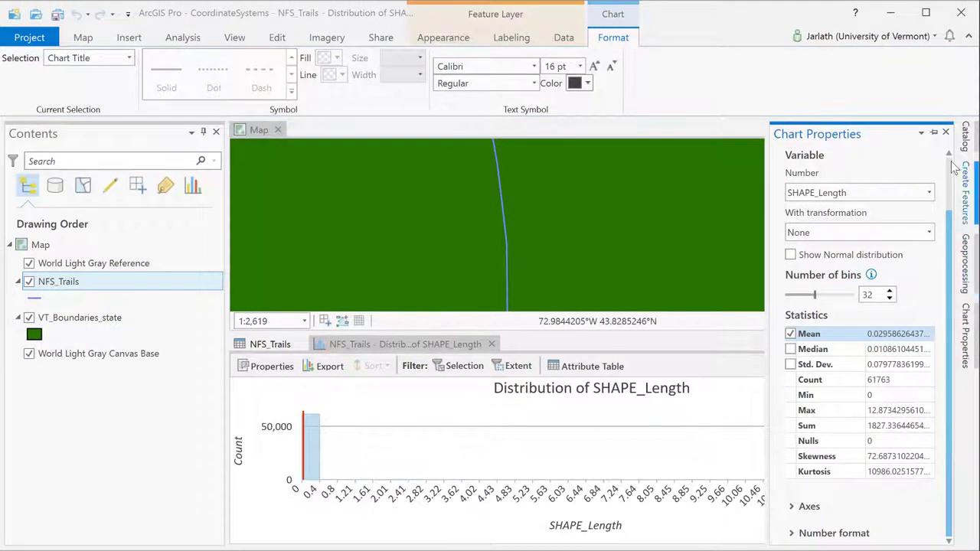
pyautogui.click(946, 132)
pyautogui.click(491, 344)
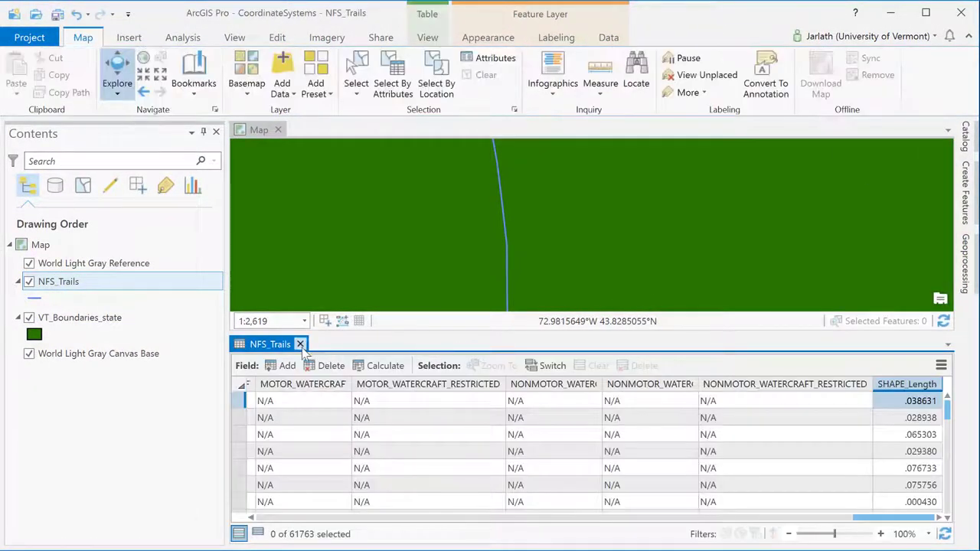
# - Close the table and confirm NFS_Trails' spatial reference is GCS North American 1983 (WKID 4269)
pyautogui.click(300, 343)
pyautogui.rightClick(72, 286)
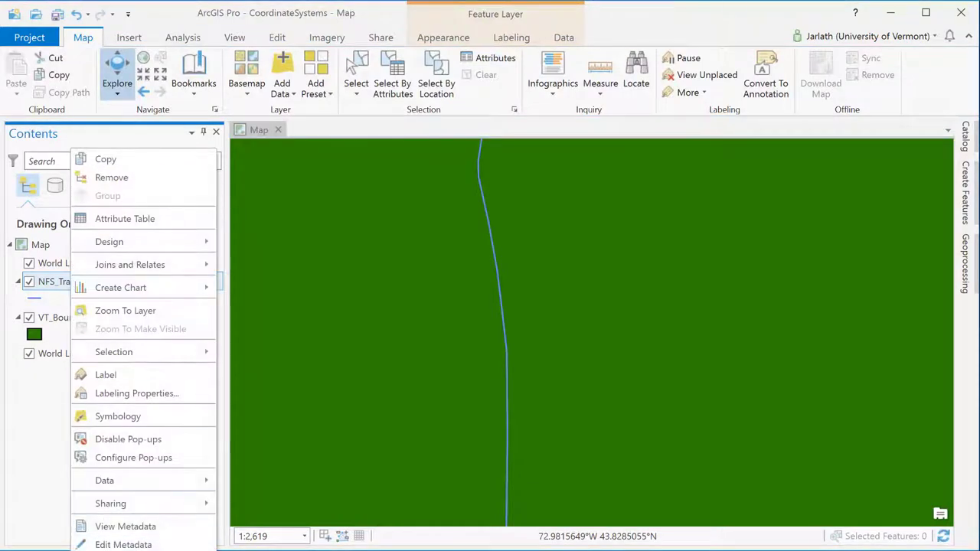
pyautogui.click(137, 400)
pyautogui.click(288, 198)
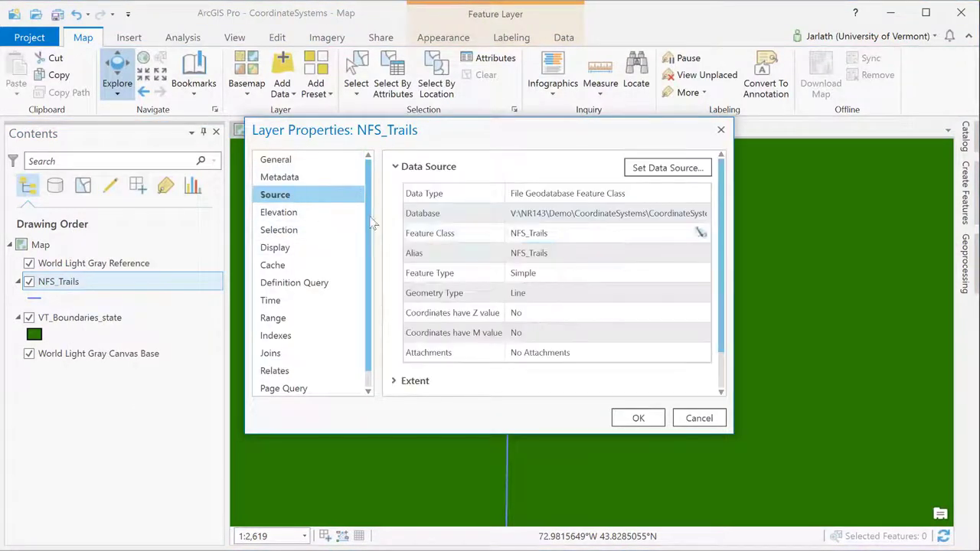
pyautogui.click(394, 167)
pyautogui.click(394, 216)
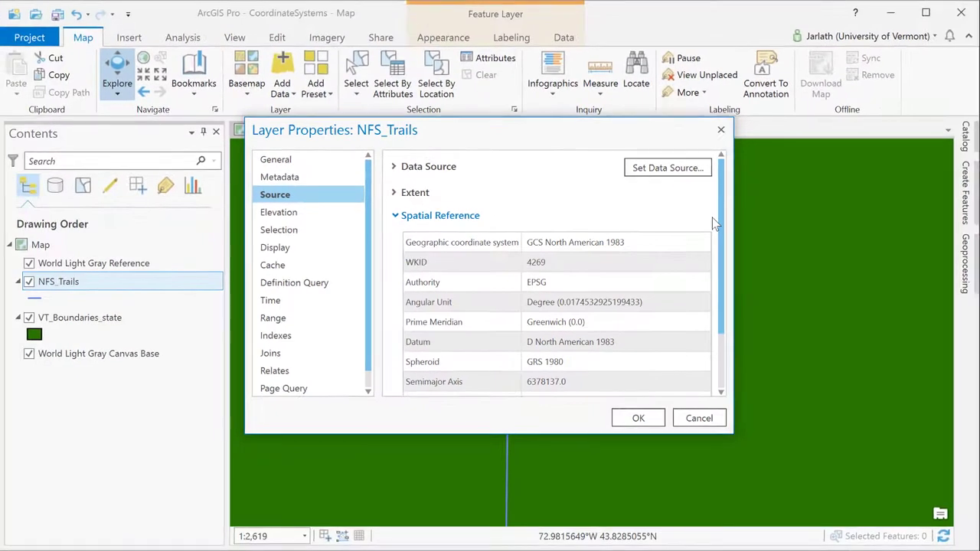
pyautogui.click(638, 419)
pyautogui.click(116, 326)
# - Zoom the map to the VT_Boundaries_state layer's extent
pyautogui.rightClick(117, 327)
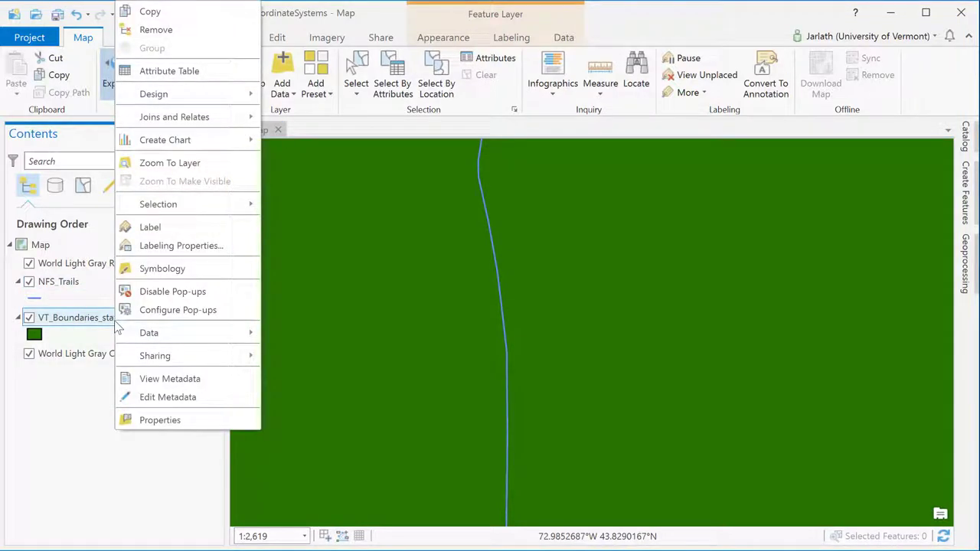
pyautogui.click(170, 163)
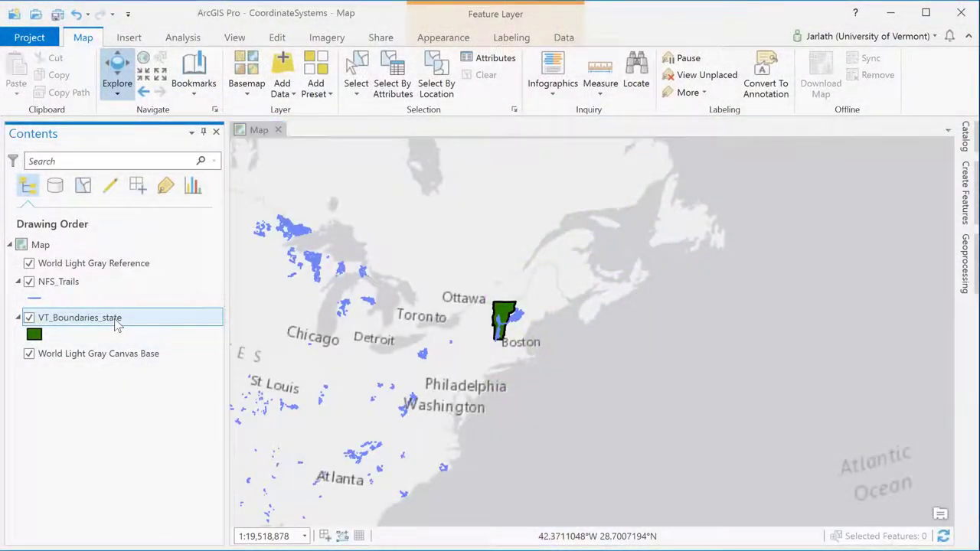
pyautogui.rightClick(116, 325)
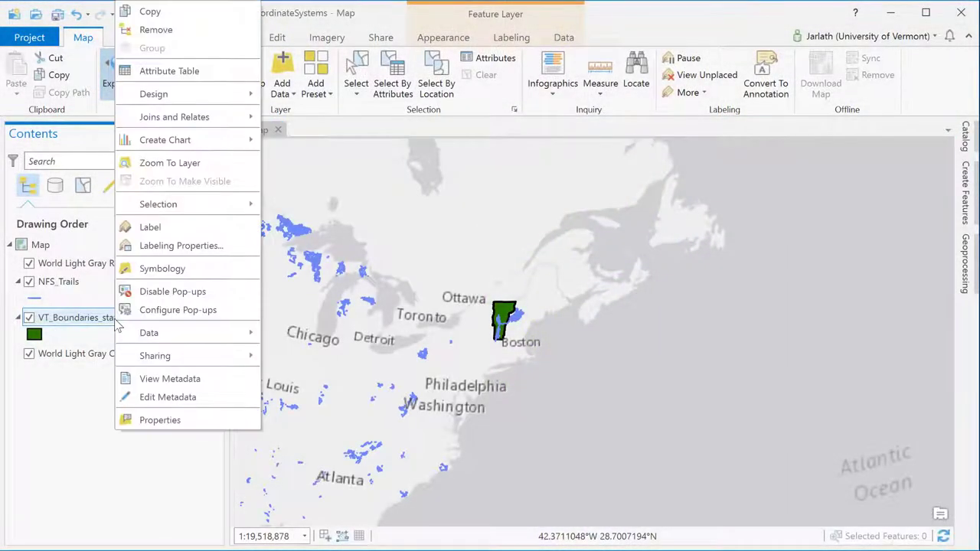
pyautogui.click(165, 163)
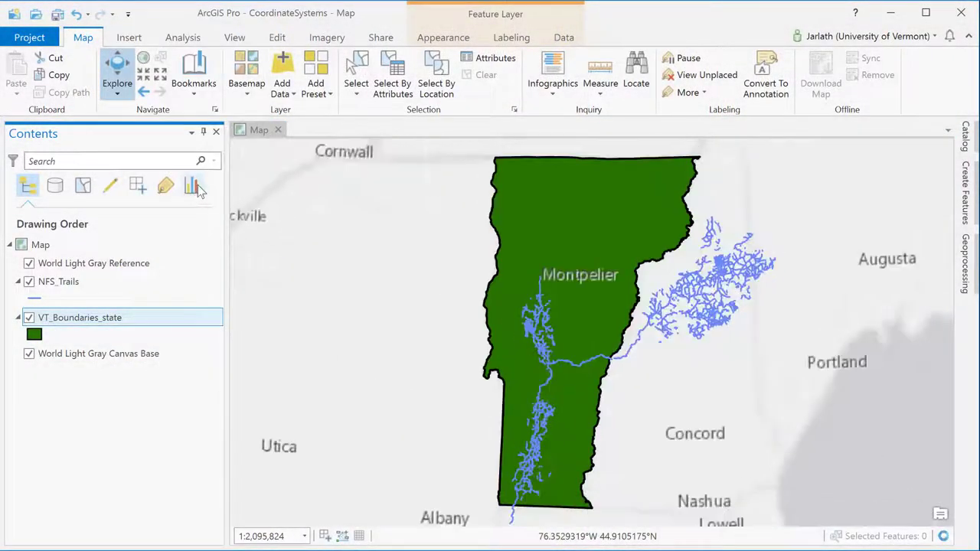
# - Open the Clip tool with NFS_Trails as input and VT_Boundaries_state as clip features
pyautogui.click(969, 264)
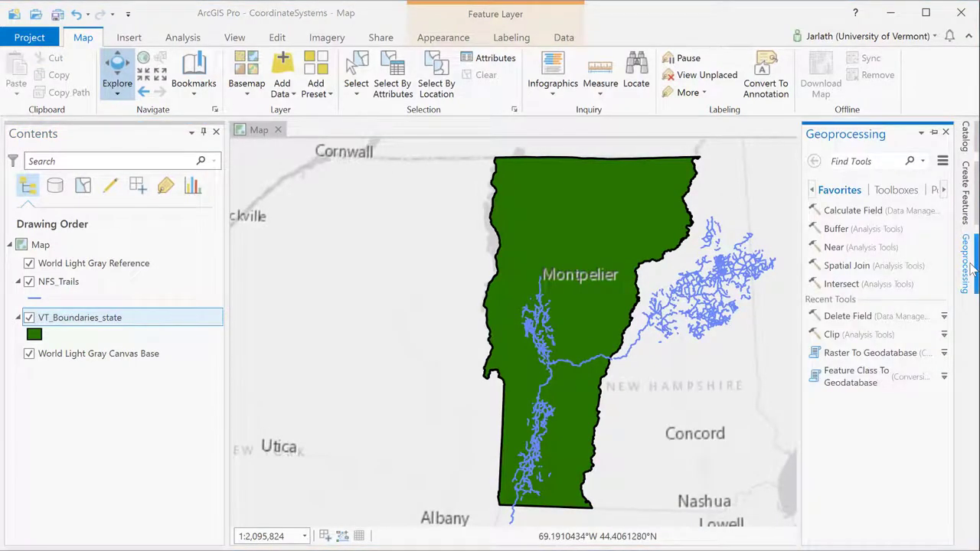
pyautogui.write('clip')
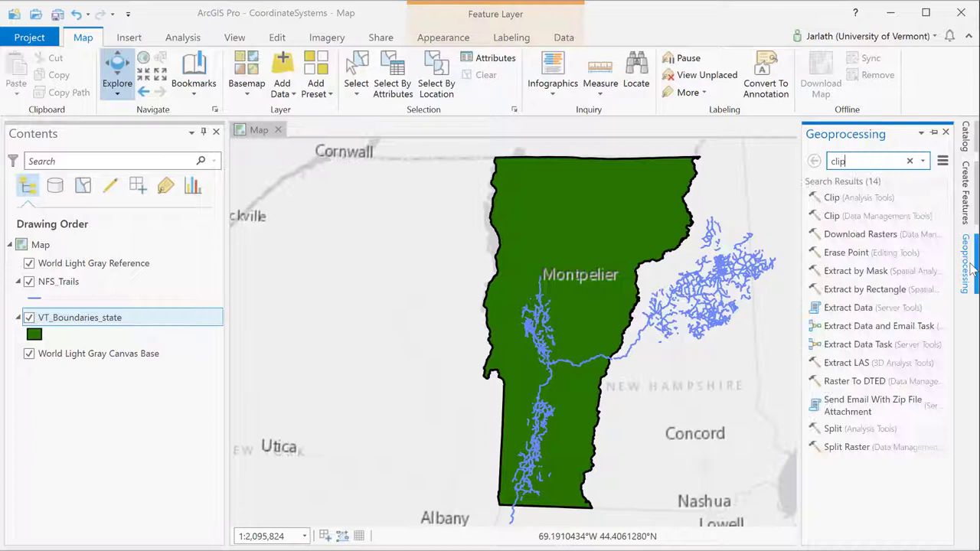
pyautogui.click(873, 190)
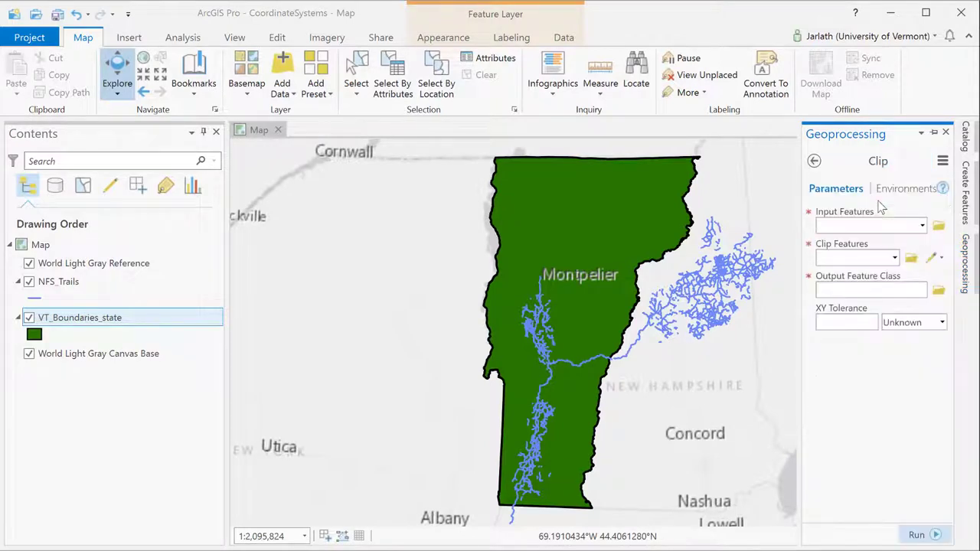
pyautogui.click(922, 225)
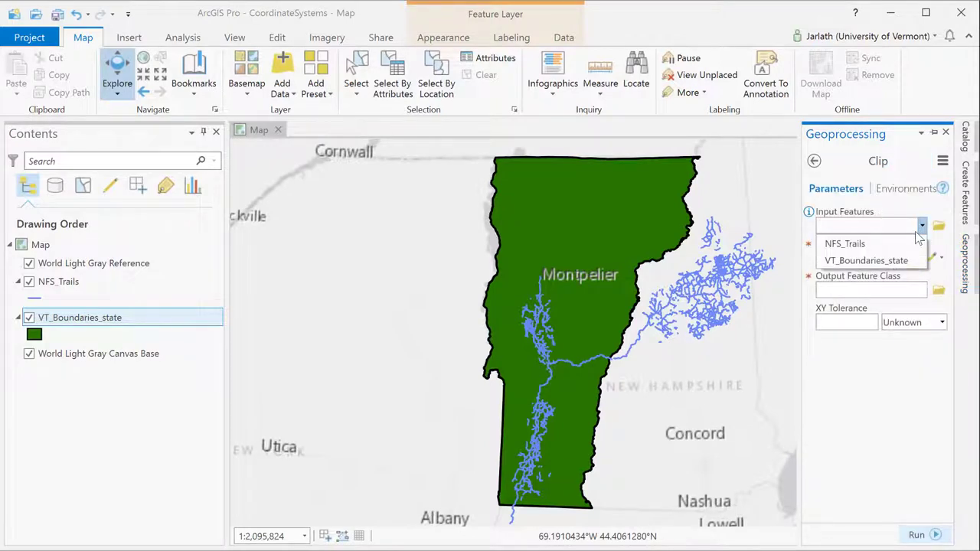
pyautogui.click(903, 244)
pyautogui.click(894, 258)
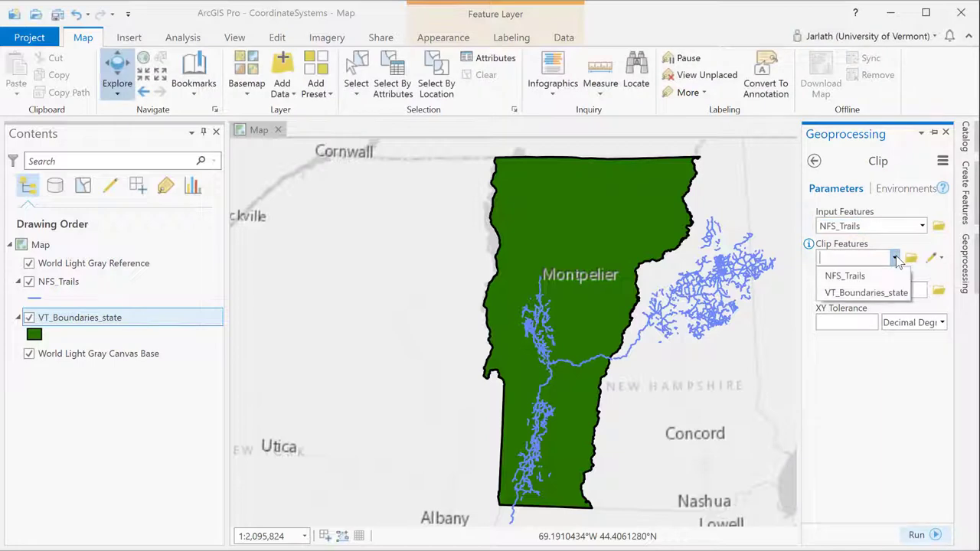
pyautogui.click(873, 293)
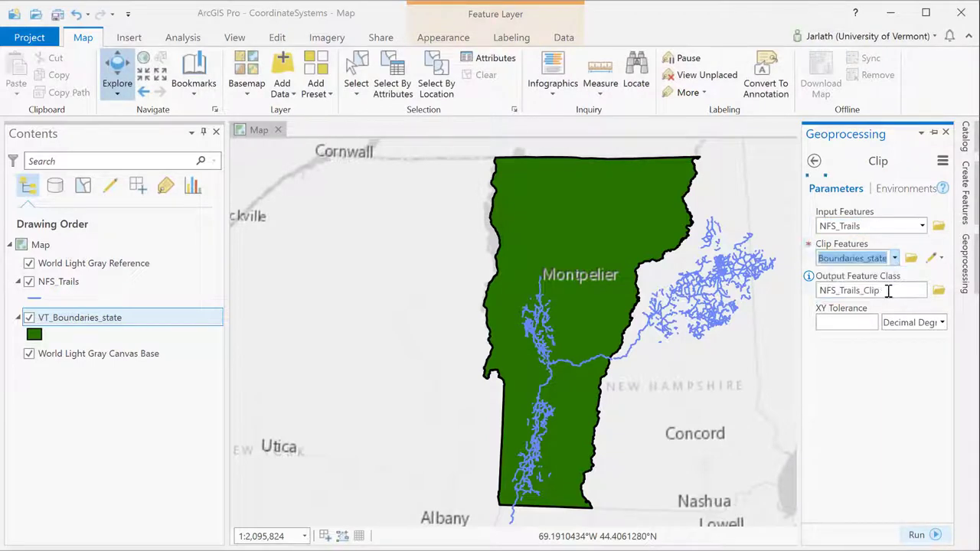
# - Rename the clip output feature class to NFS_Trails_VT
pyautogui.click(888, 290)
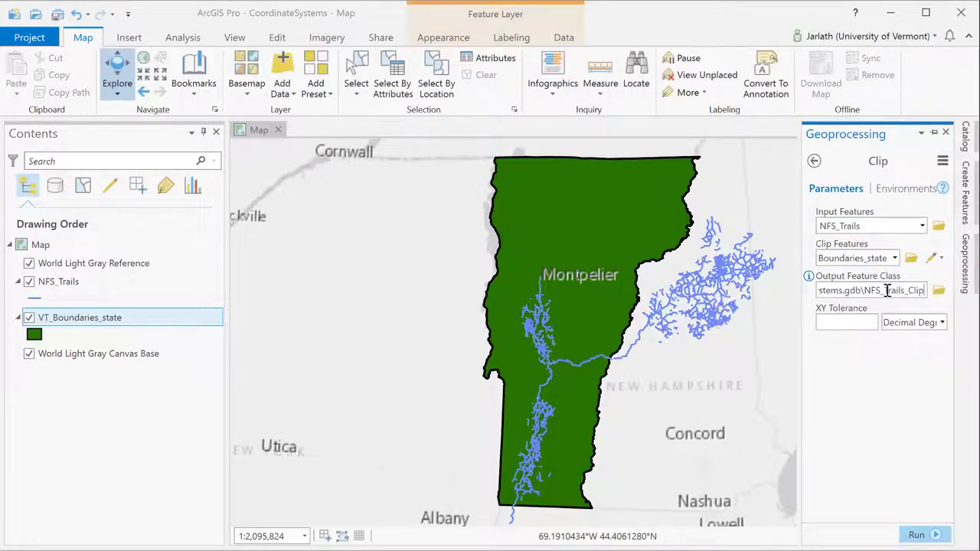
pyautogui.press('BackSpace')
pyautogui.press('BackSpace')
pyautogui.press('BackSpace')
pyautogui.press('BackSpace')
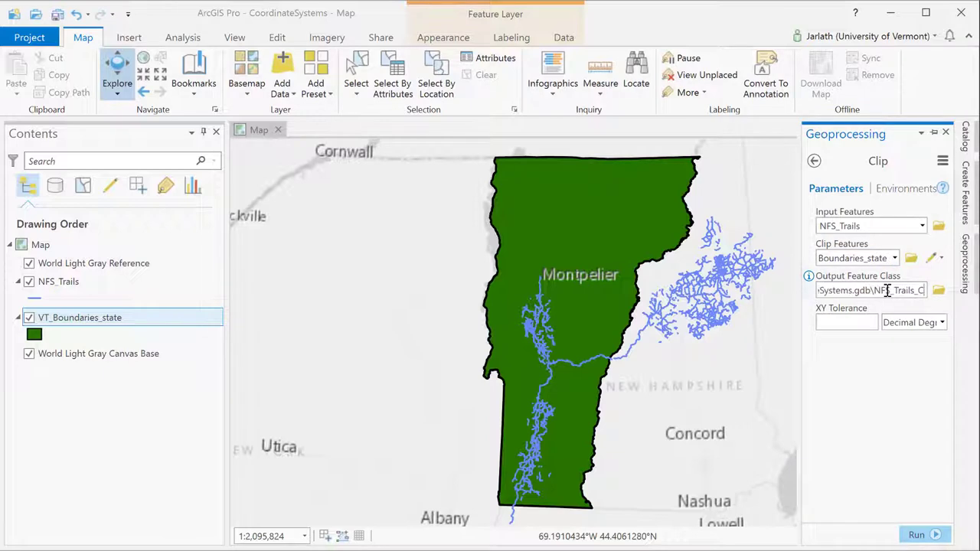
pyautogui.write('VT')
pyautogui.press('Return')
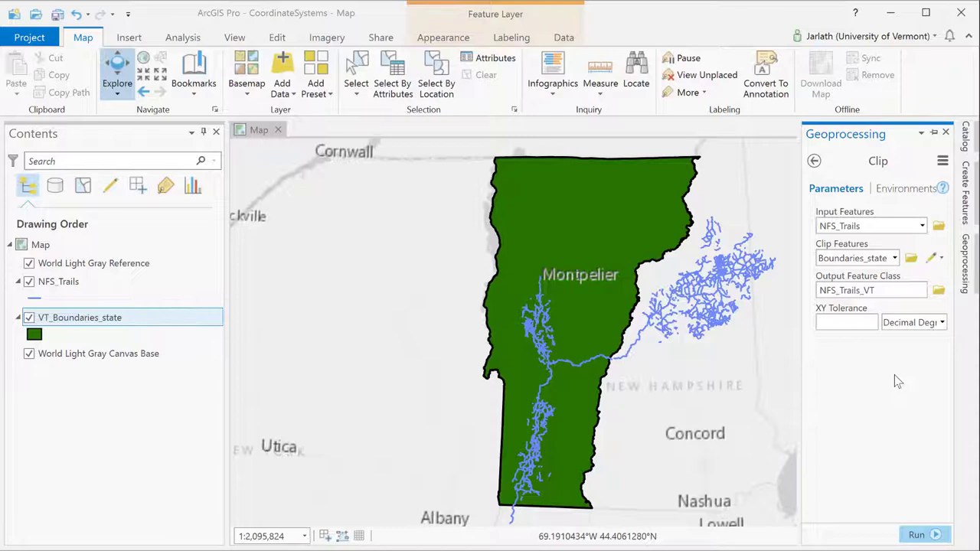
# - Run the clip, hide the original NFS_Trails, and toggle the clipped Vermont trails to compare
pyautogui.click(927, 534)
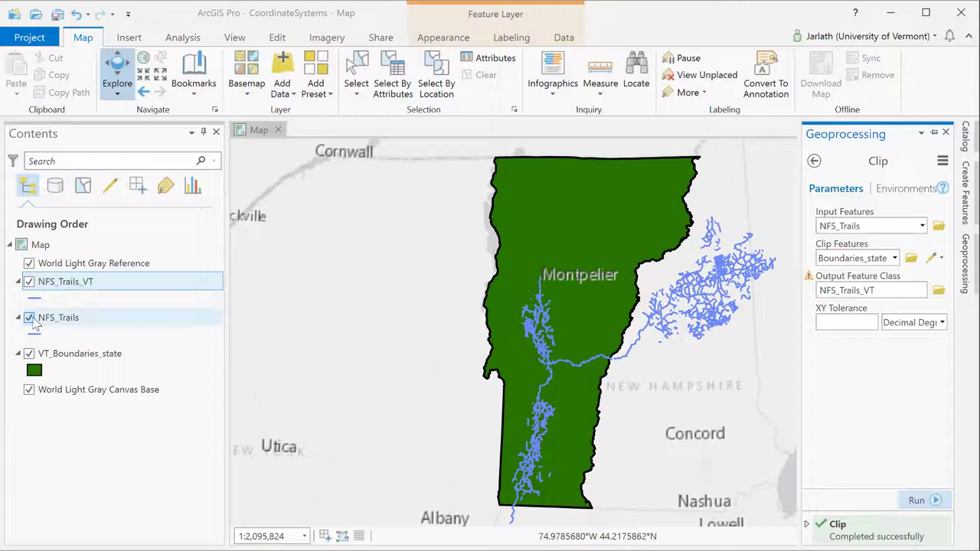
pyautogui.click(29, 318)
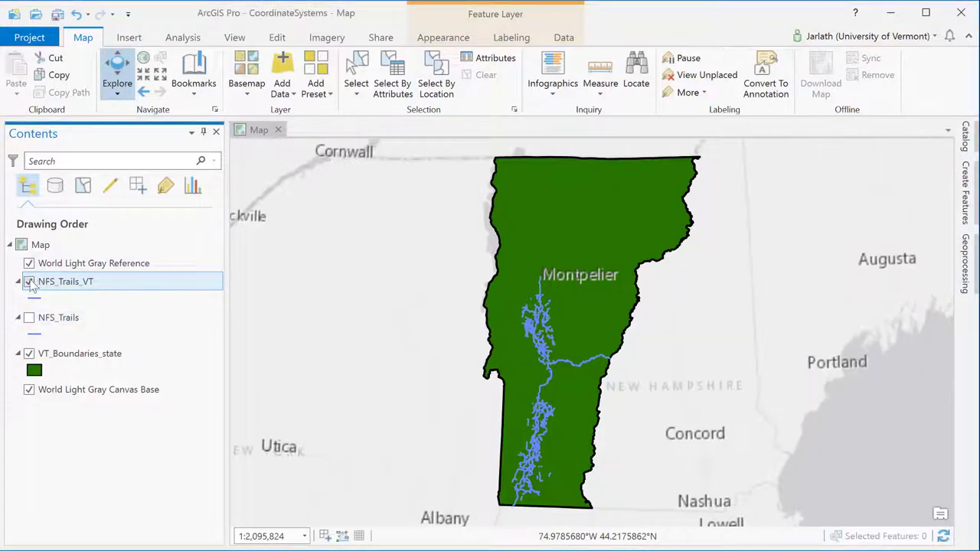
pyautogui.click(29, 282)
pyautogui.click(29, 281)
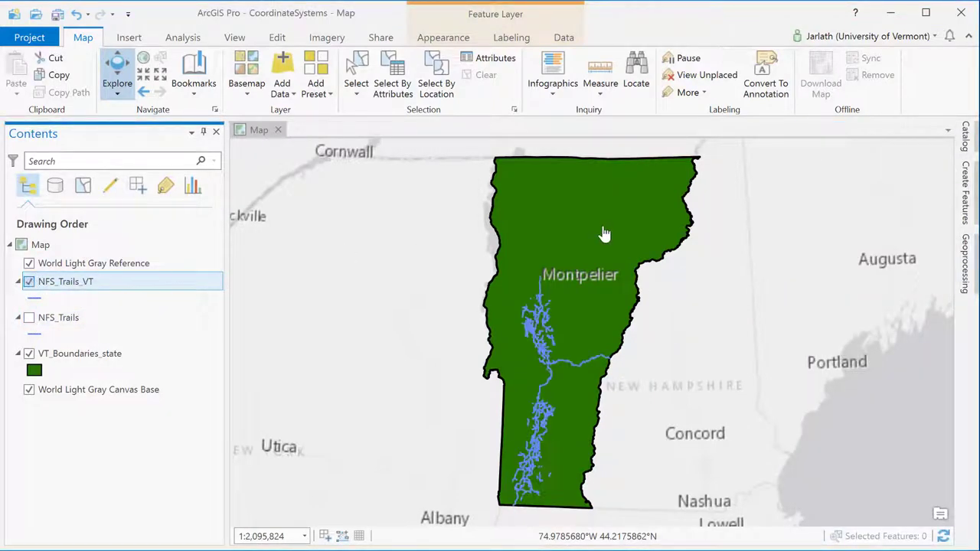
pyautogui.click(966, 138)
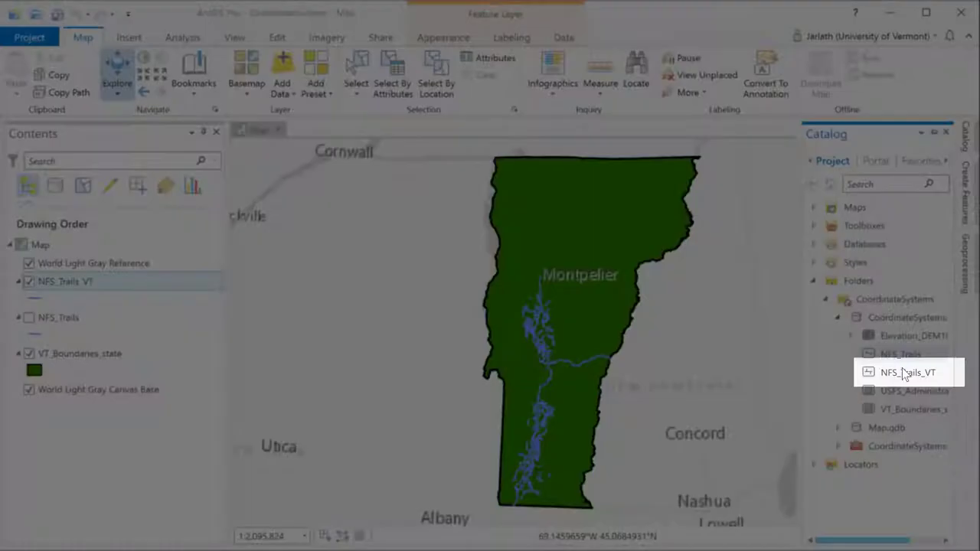
# - Check in the Catalog that NFS_Trails_VT is a File Geodatabase Feature Class in CoordinateSystems.gdb
pyautogui.moveTo(906, 374)
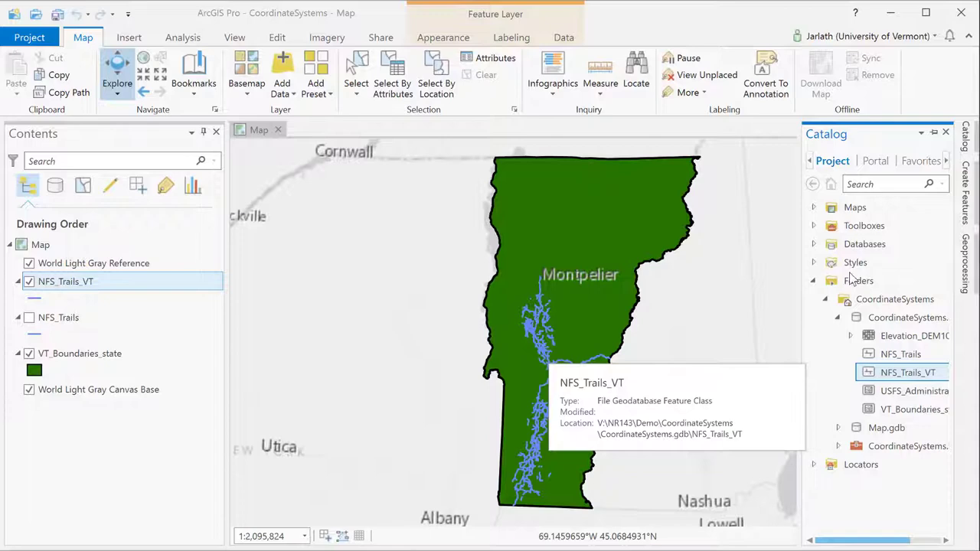
# - Review NFS_Trails_VT's layer properties, confirming GCS North American 1983 (WKID 4269)
pyautogui.click(95, 284)
pyautogui.rightClick(95, 285)
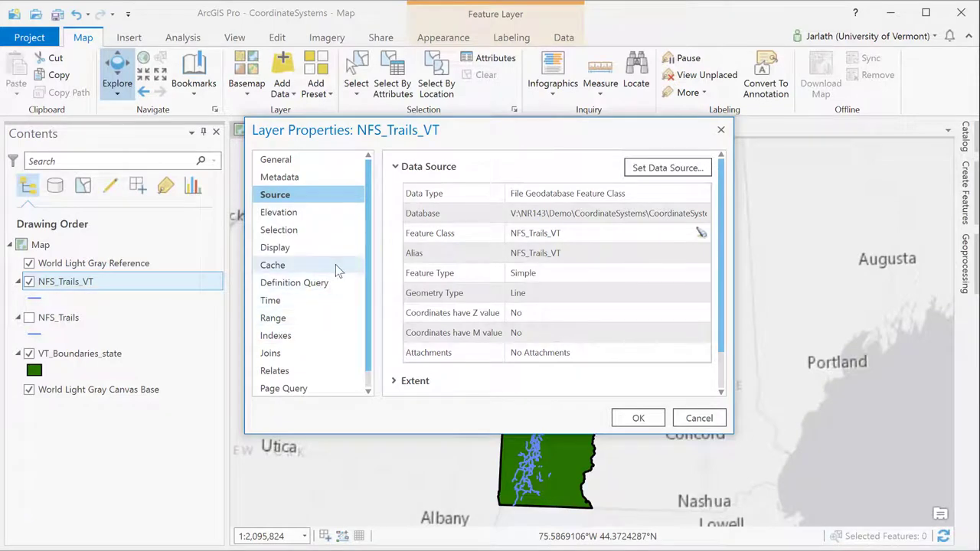
pyautogui.click(397, 168)
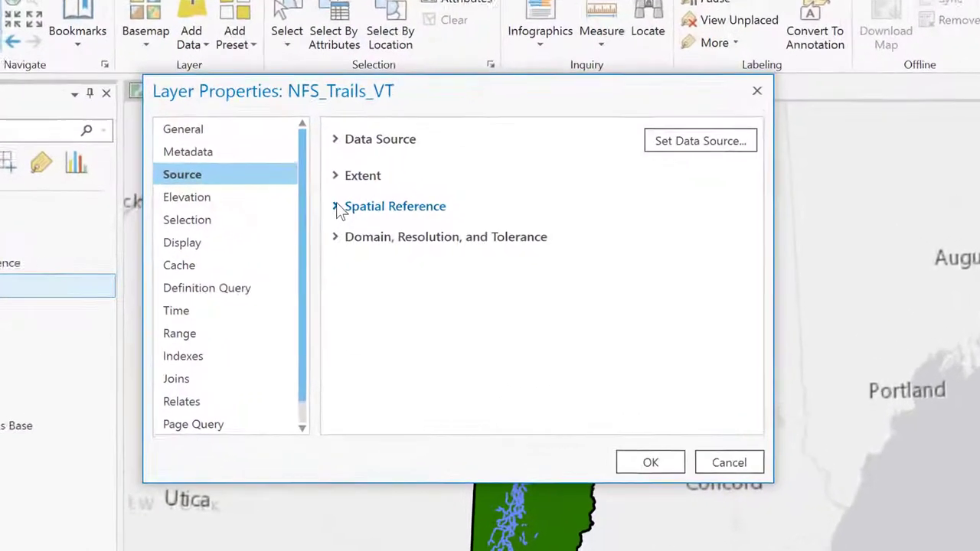
pyautogui.click(395, 216)
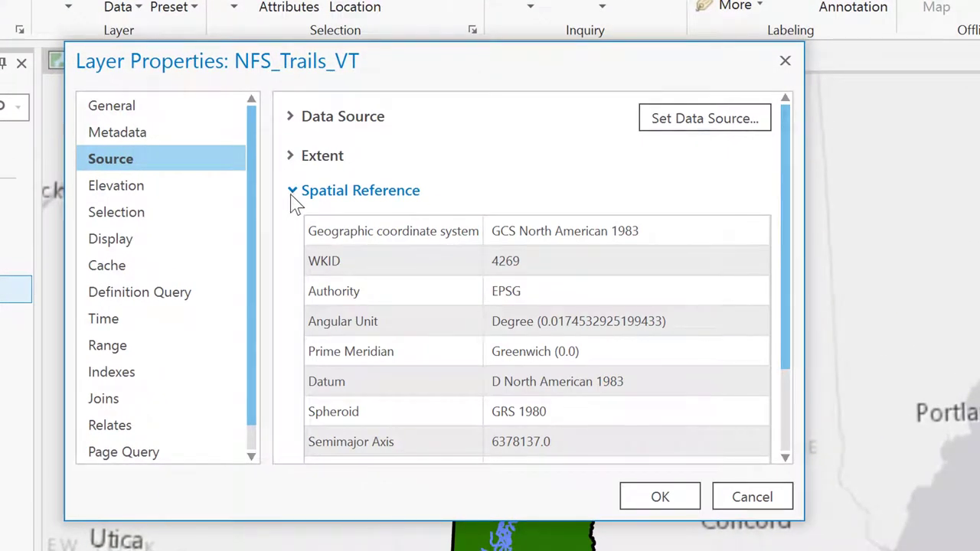
pyautogui.moveTo(791, 262); pyautogui.dragTo(784, 322)
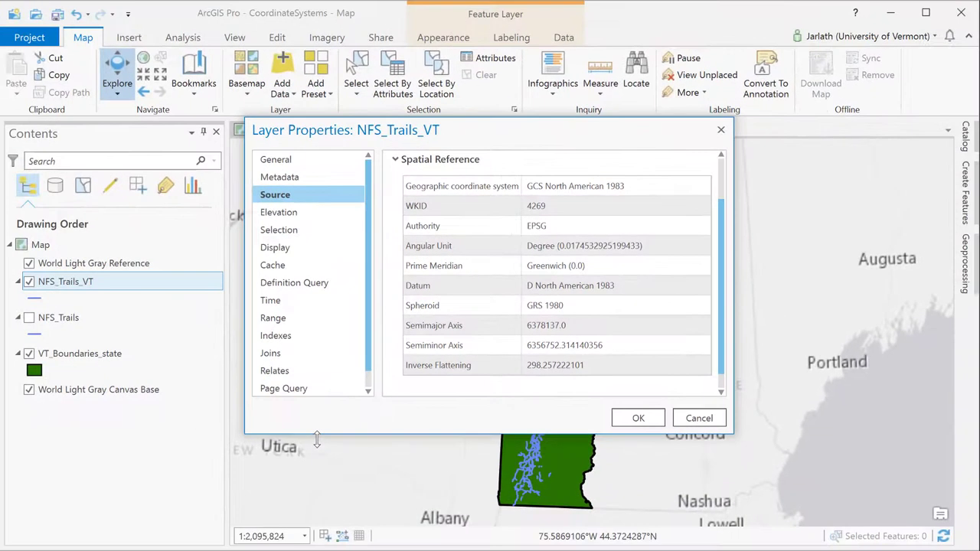
pyautogui.click(693, 418)
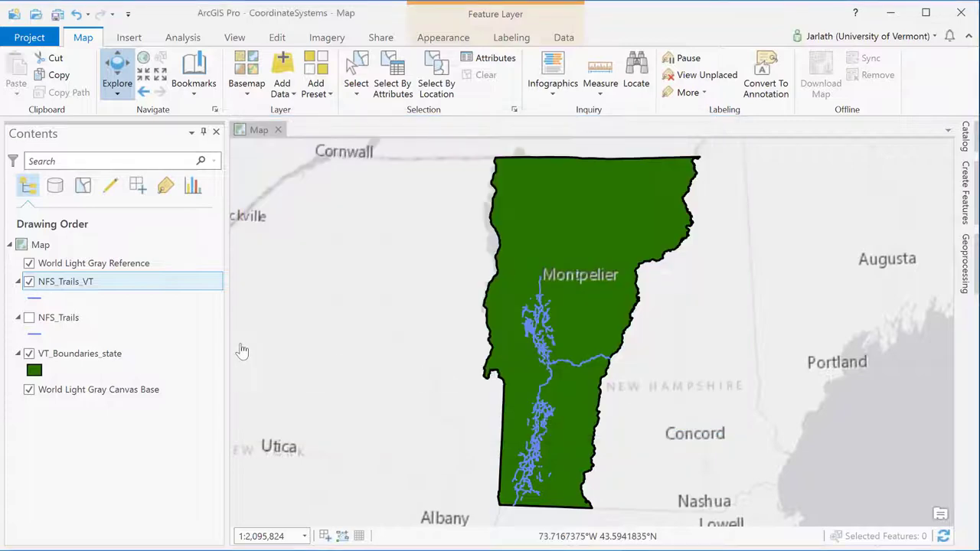
# - Check VT_Boundaries_state's properties, which show NAD83 Vermont Transverse Mercator, then cancel
pyautogui.rightClick(116, 360)
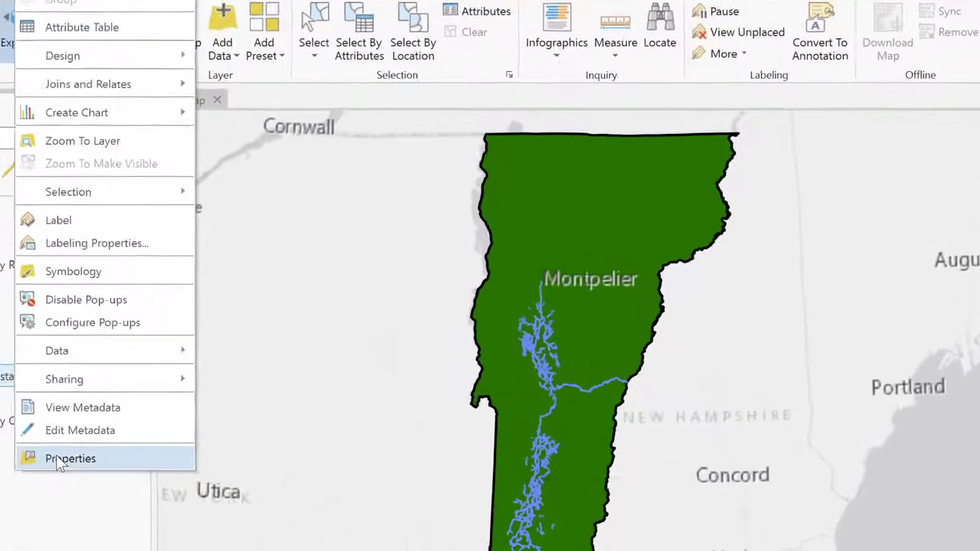
pyautogui.click(56, 457)
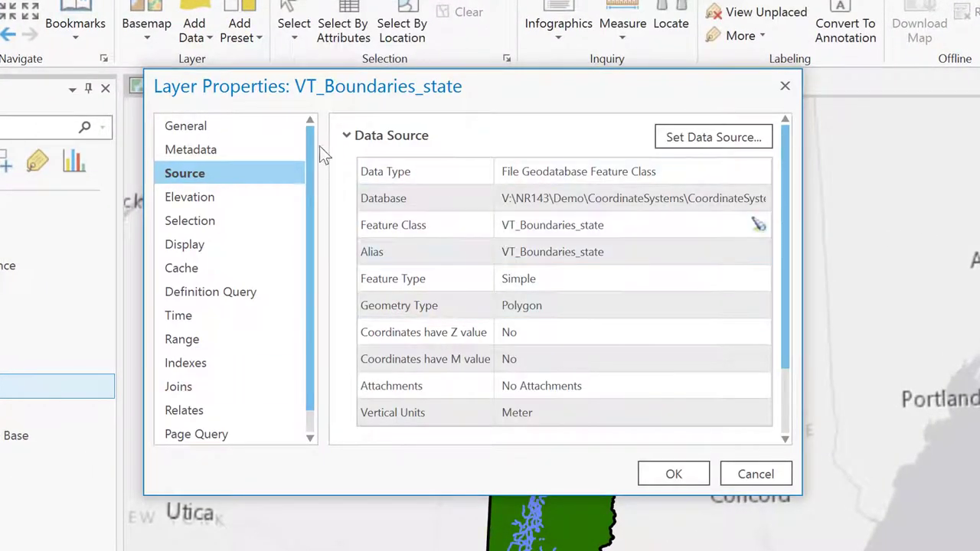
pyautogui.click(347, 136)
pyautogui.click(346, 207)
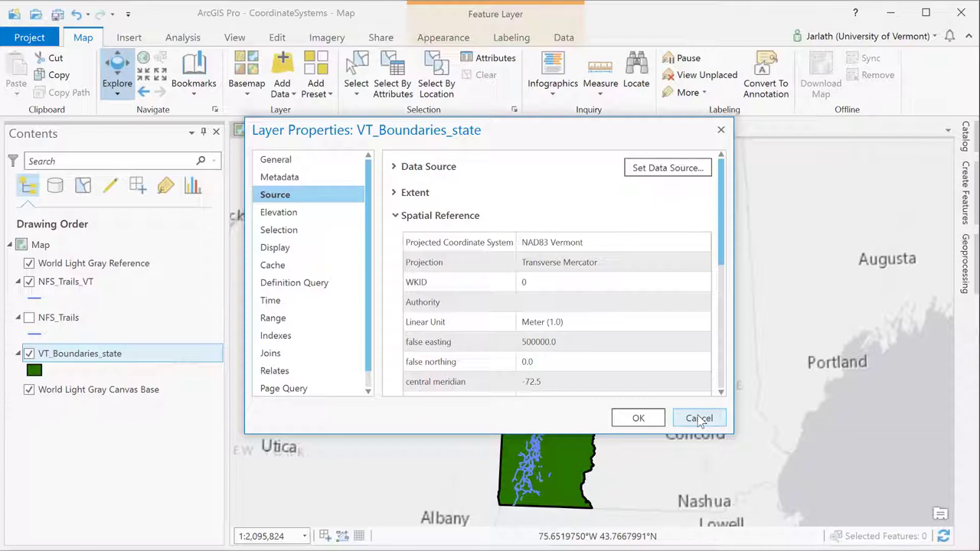
pyautogui.click(699, 419)
# - Open the Project tool with NFS_Trails_VT as the input dataset
pyautogui.click(966, 261)
pyautogui.write('pr')
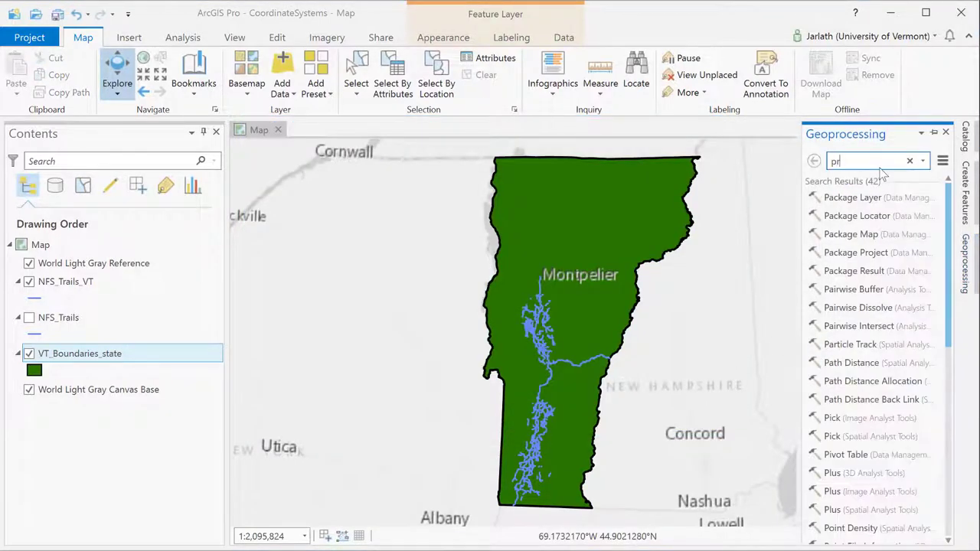
pyautogui.write('oject')
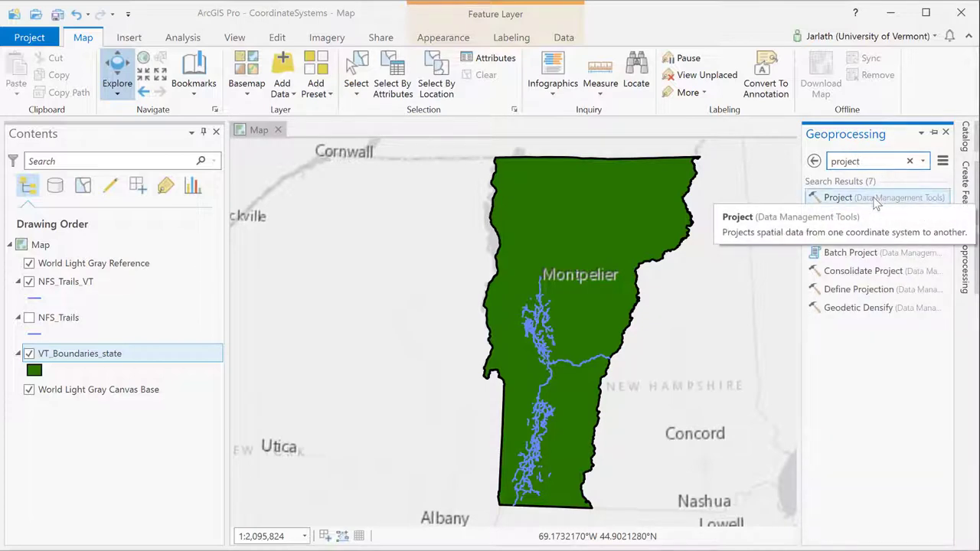
pyautogui.click(877, 198)
pyautogui.click(922, 229)
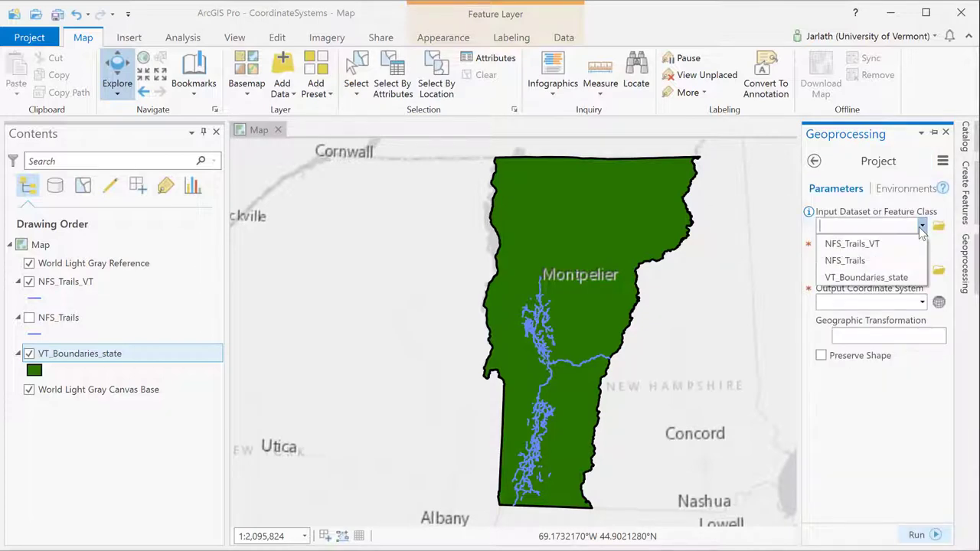
pyautogui.click(902, 244)
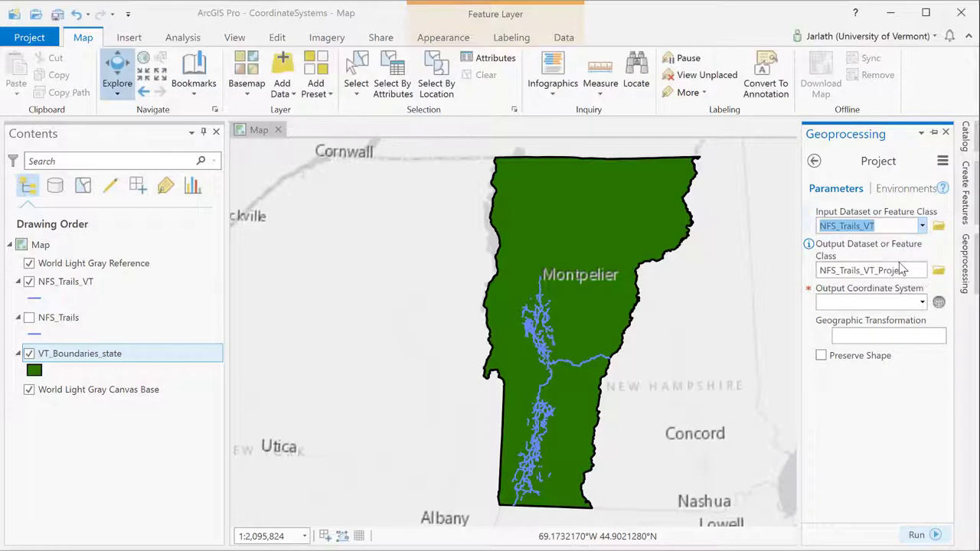
# - Name the output NFS_Trails_VT_StatePlane and take VT_Boundaries_state's NAD83_Vermont coordinate system
pyautogui.click(910, 270)
pyautogui.doubleClick(910, 271)
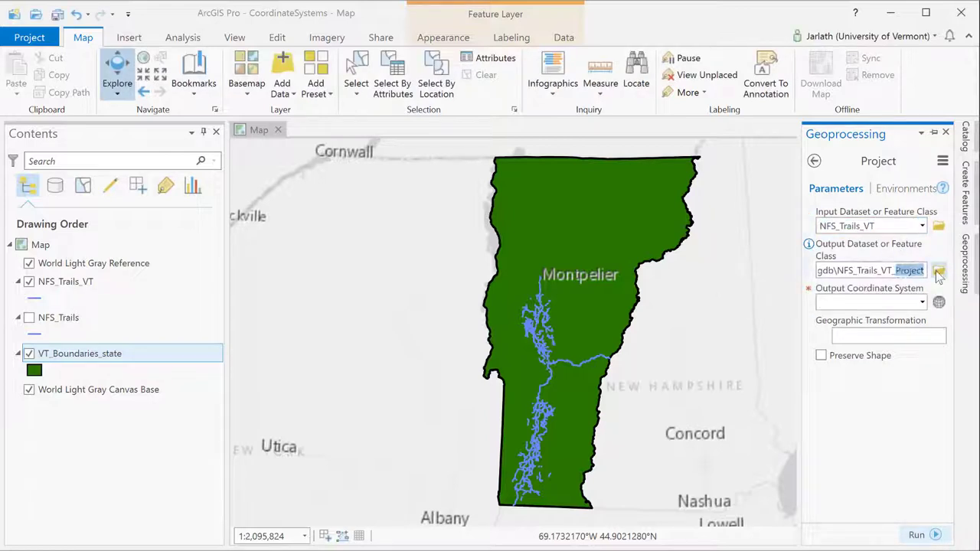
pyautogui.write('StatePlane')
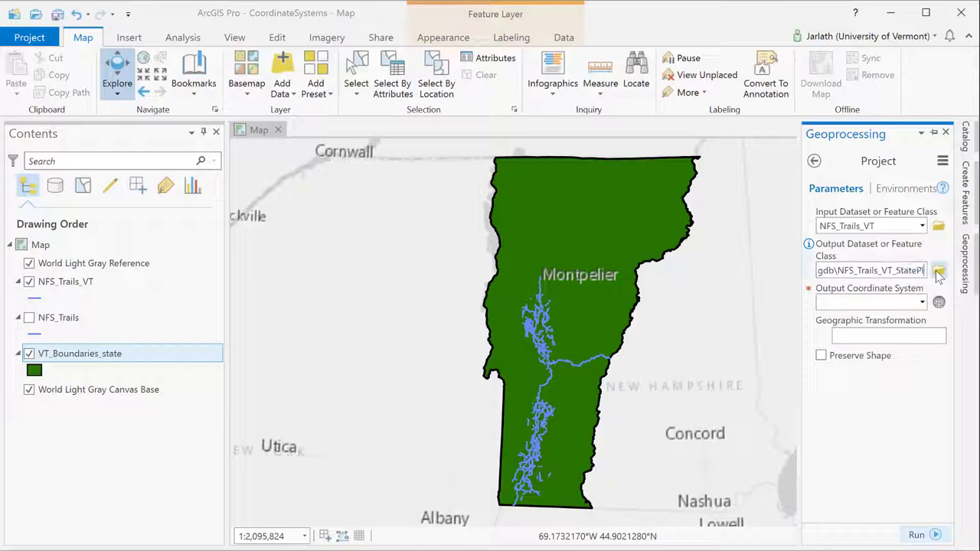
pyautogui.click(923, 303)
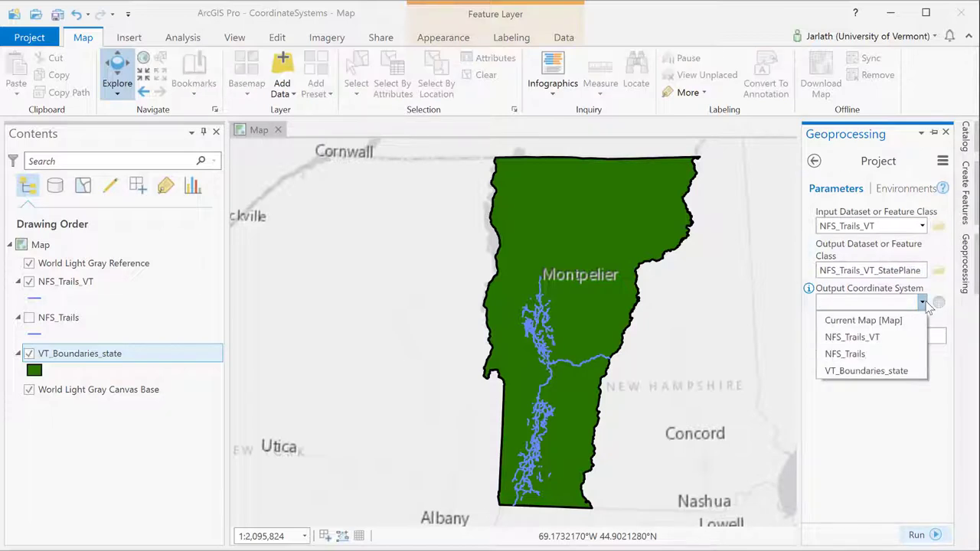
pyautogui.click(879, 370)
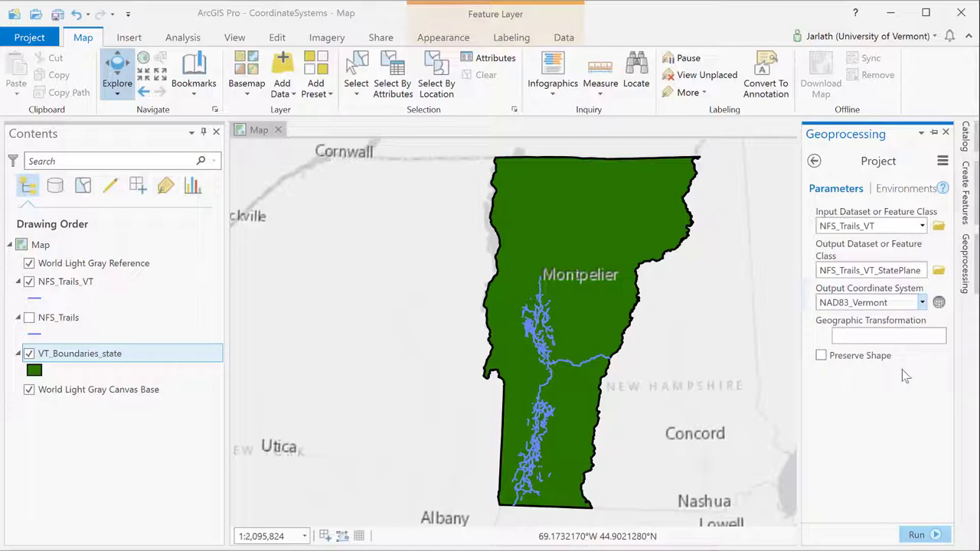
# - Browse the Projected > State Plane coordinate systems without changing anything, then run the projection
pyautogui.click(939, 302)
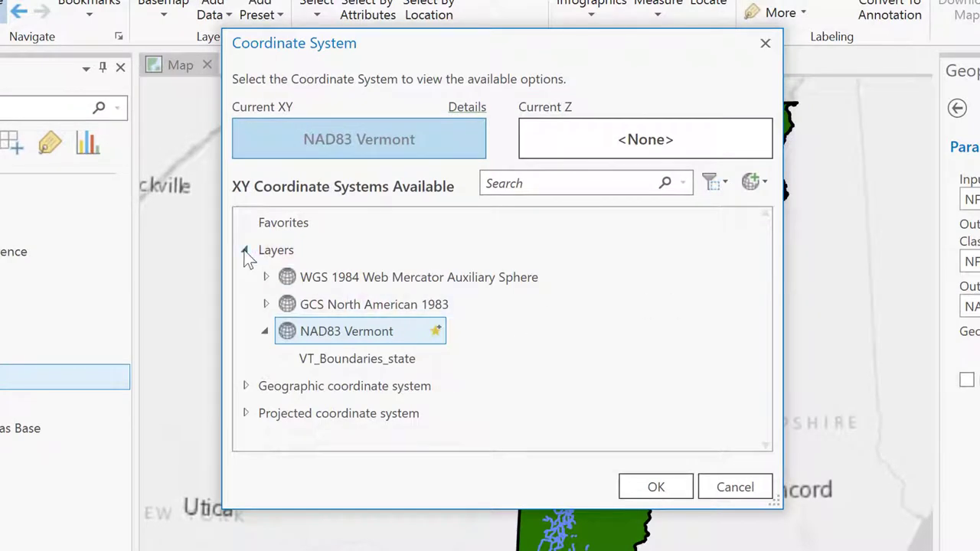
pyautogui.click(246, 250)
pyautogui.click(246, 305)
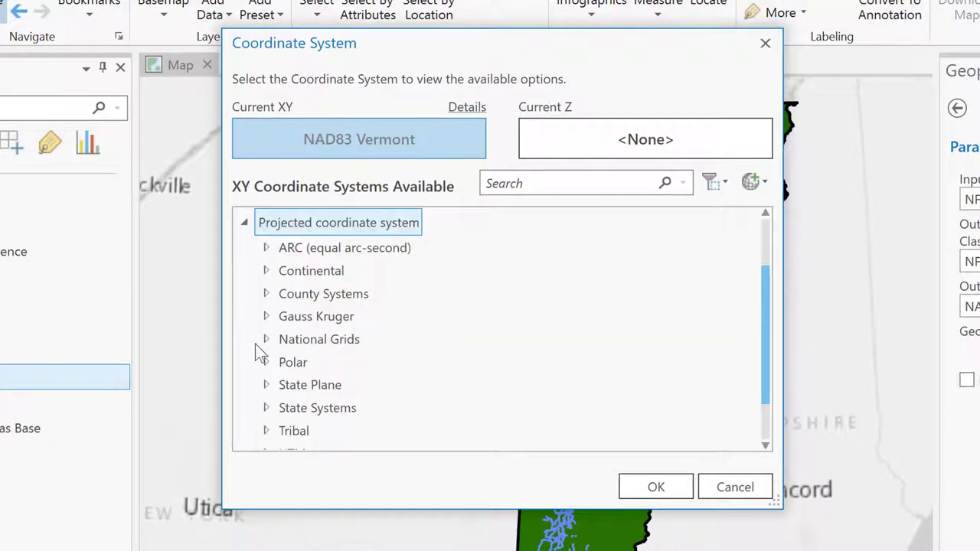
pyautogui.click(266, 385)
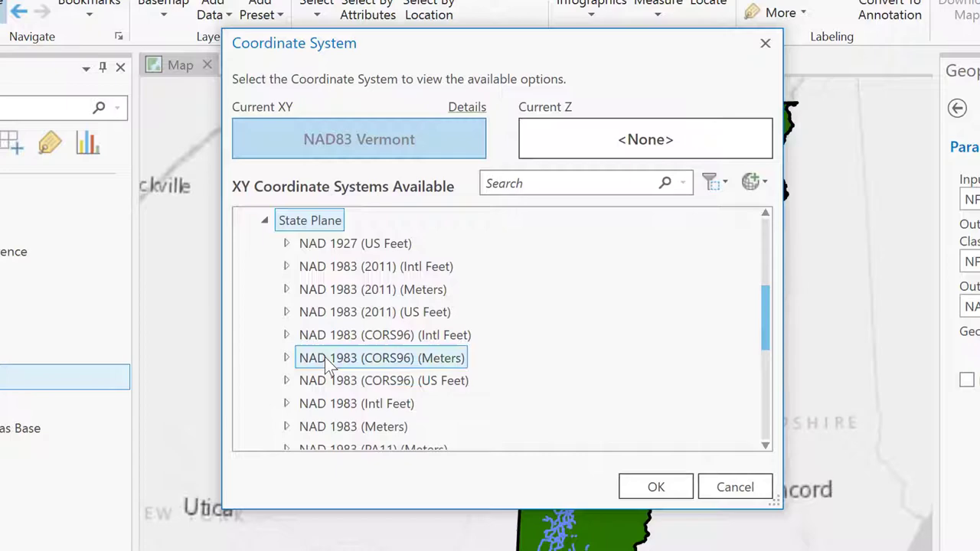
pyautogui.scroll(-3, 332, 367)
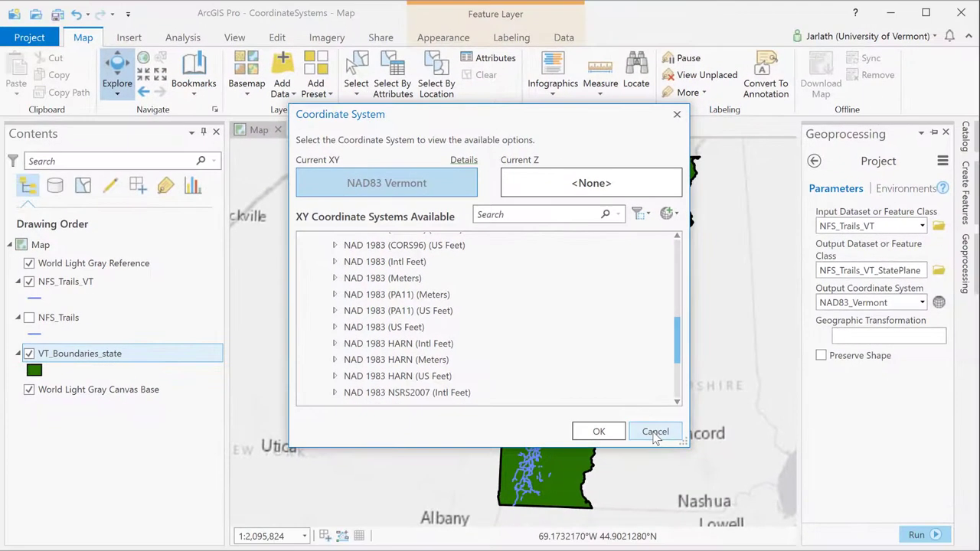
pyautogui.click(656, 433)
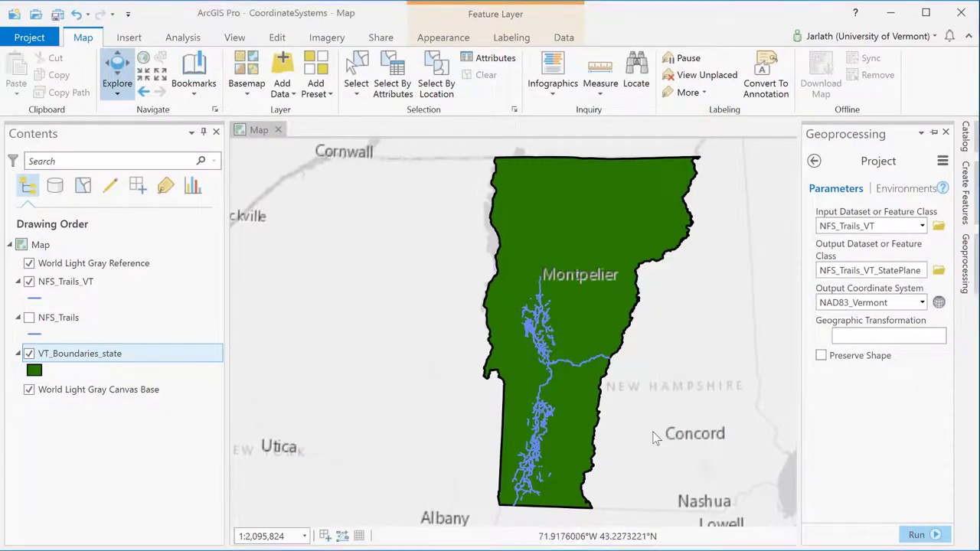
pyautogui.click(939, 534)
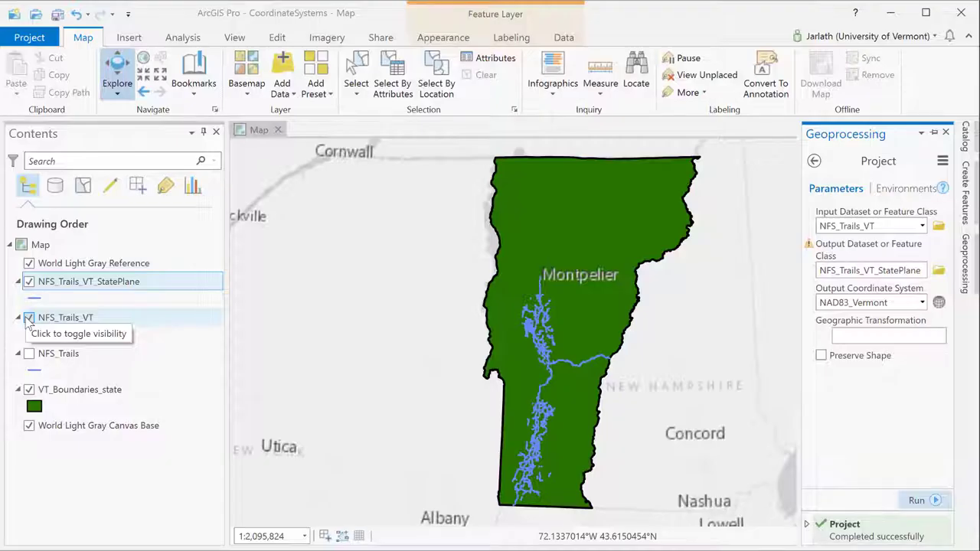
# - Hide NFS_Trails_VT and check that NFS_Trails_VT_StatePlane uses NAD83 Vermont Transverse Mercator in meters
pyautogui.click(29, 318)
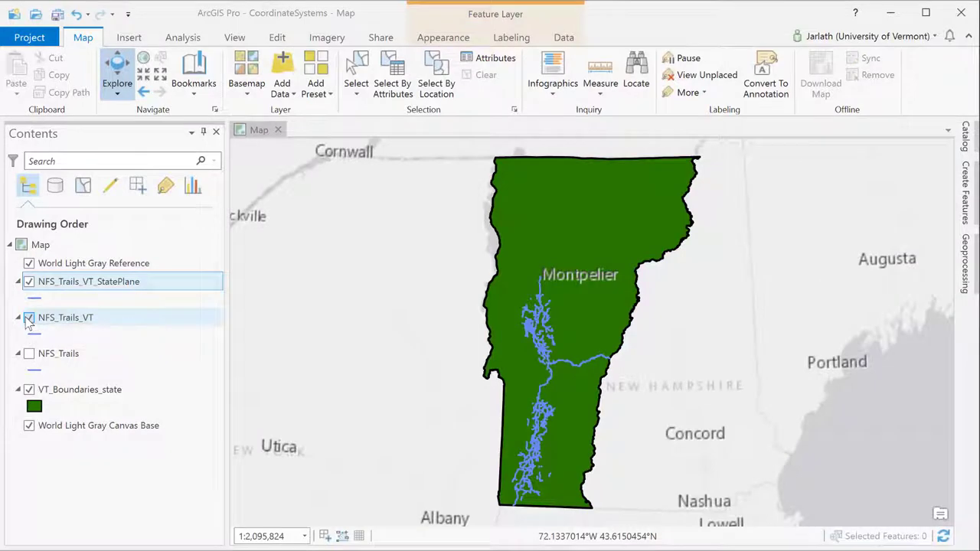
pyautogui.rightClick(118, 283)
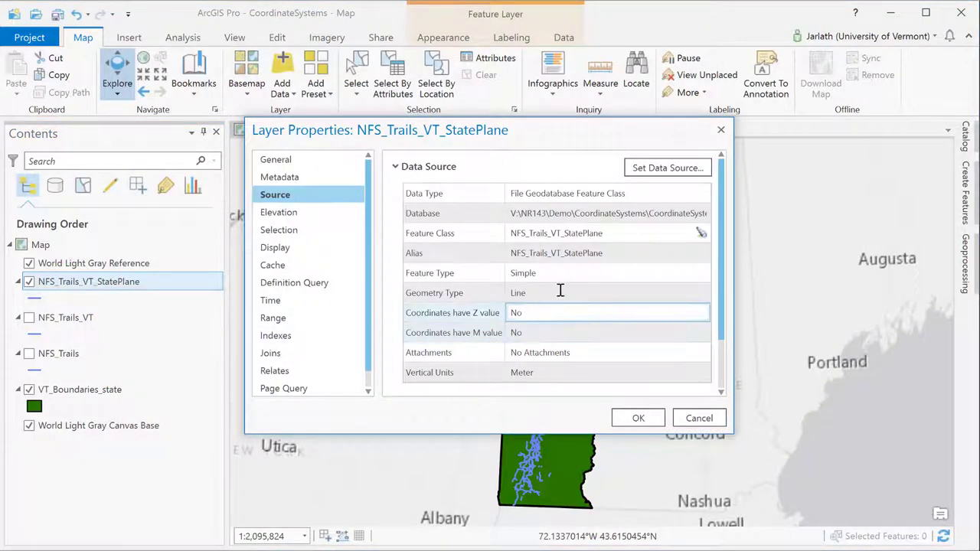
pyautogui.click(397, 167)
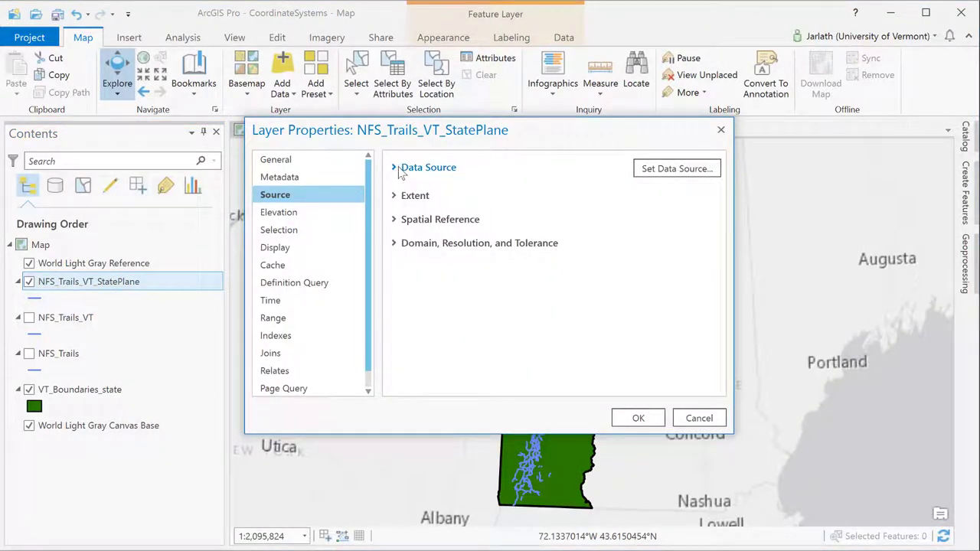
pyautogui.click(397, 222)
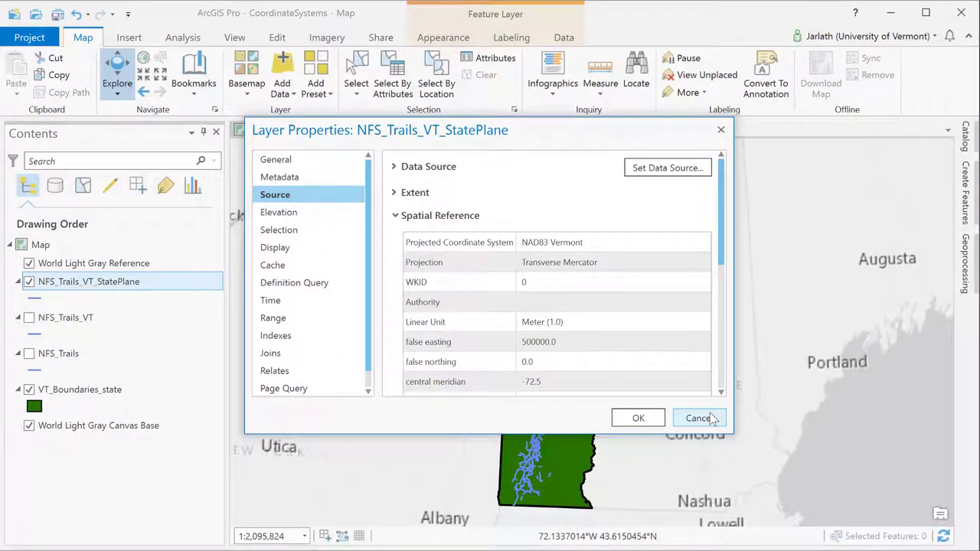
pyautogui.click(710, 418)
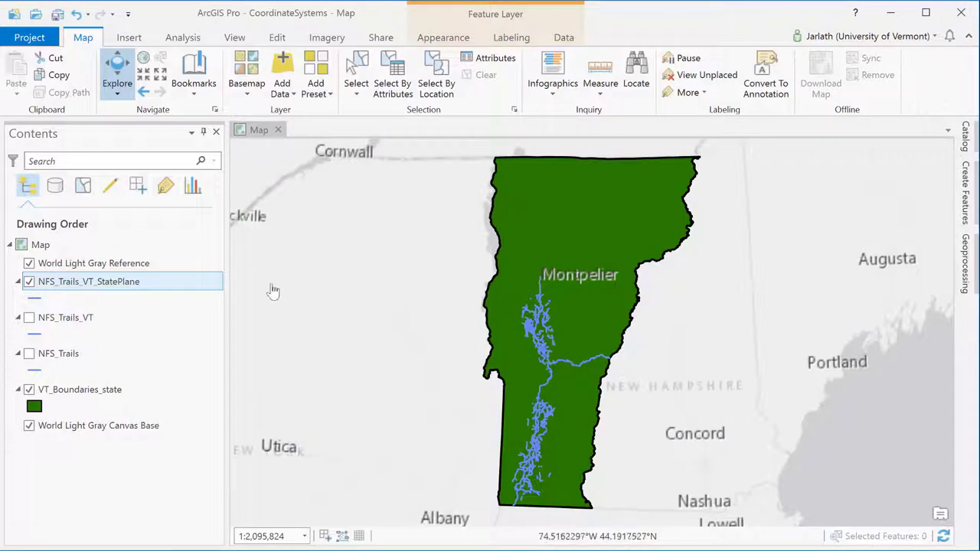
# - Open the NFS_Trails_VT_StatePlane attribute table and bring up the SHAPE_Length column's menu
pyautogui.rightClick(160, 285)
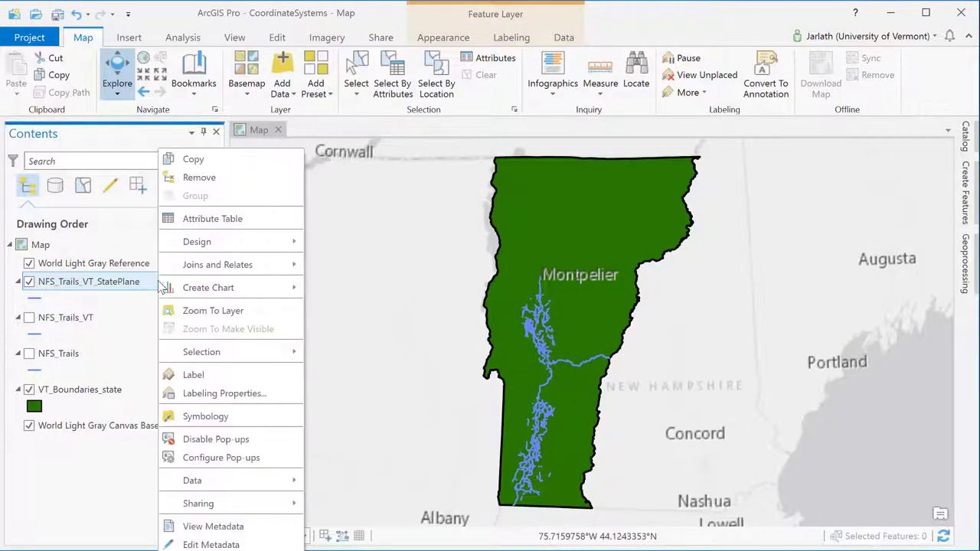
pyautogui.click(203, 220)
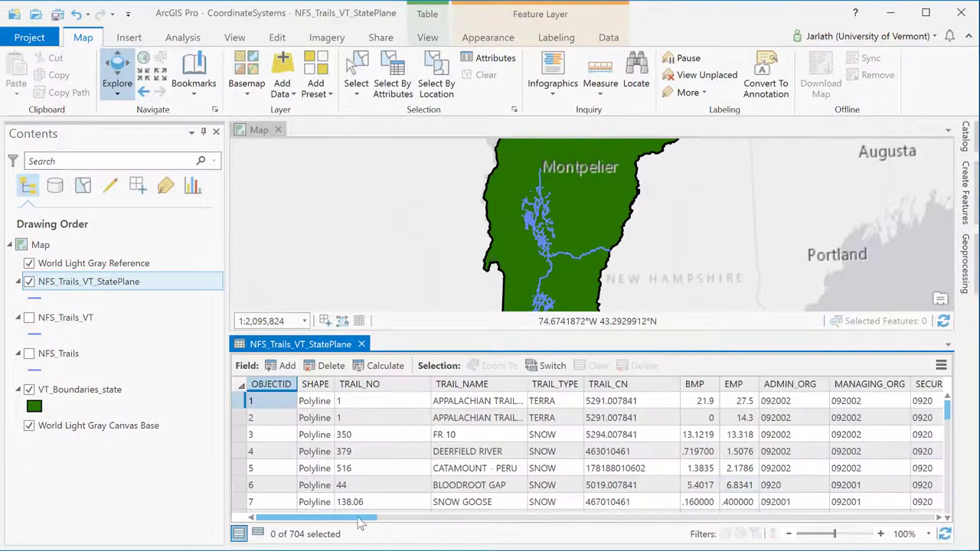
pyautogui.click(901, 519)
pyautogui.rightClick(901, 519)
pyautogui.press('Escape')
pyautogui.click(904, 519)
pyautogui.moveTo(948, 413); pyautogui.dragTo(954, 458)
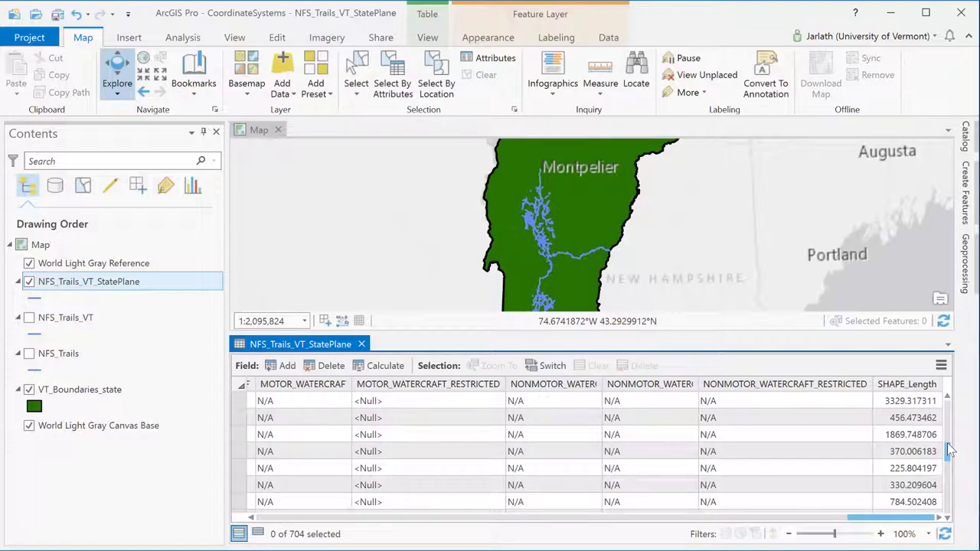
pyautogui.click(908, 385)
pyautogui.rightClick(908, 389)
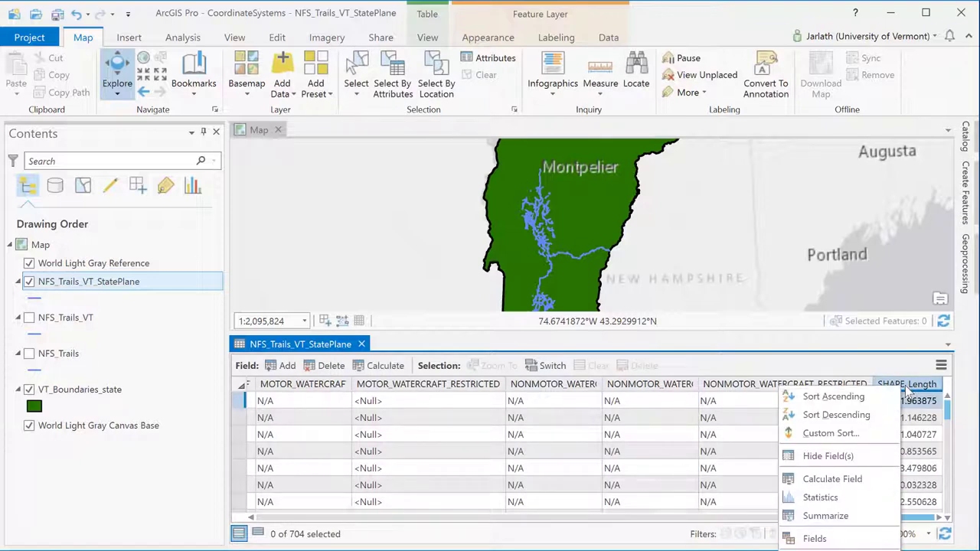
# - Chart SHAPE_Length statistics and review the summary: mean 1,853.88 over 704 trails, max 57253.70
pyautogui.click(820, 498)
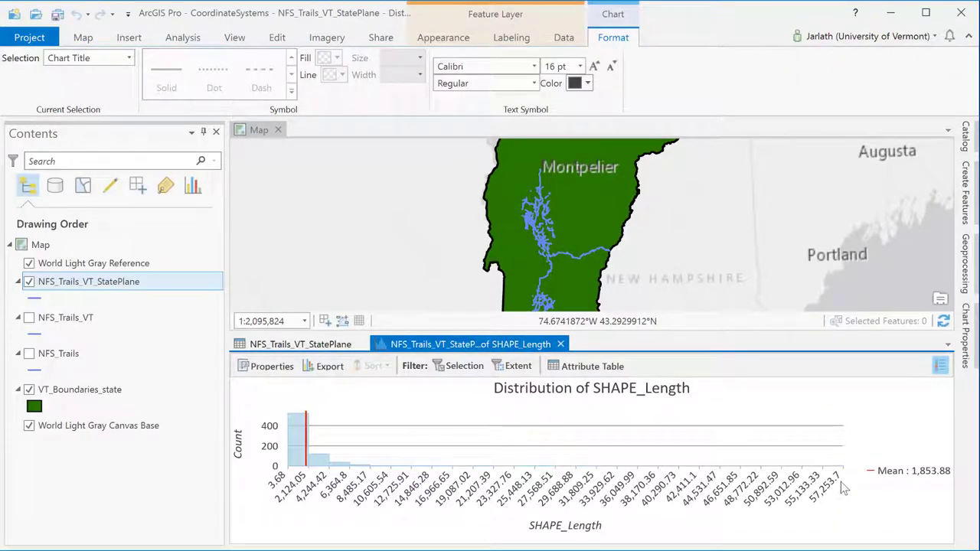
pyautogui.click(974, 360)
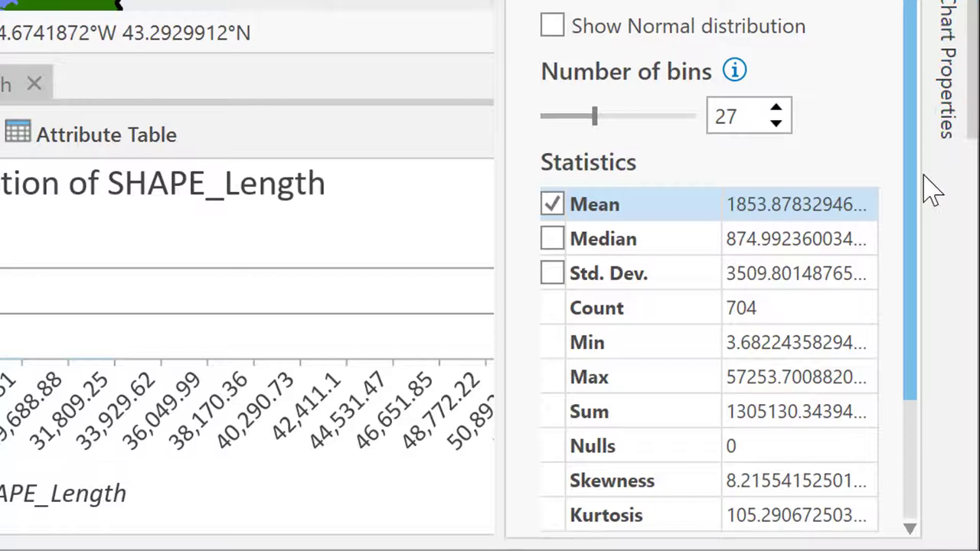
pyautogui.moveTo(909, 187); pyautogui.dragTo(908, 242)
pyautogui.click(850, 349)
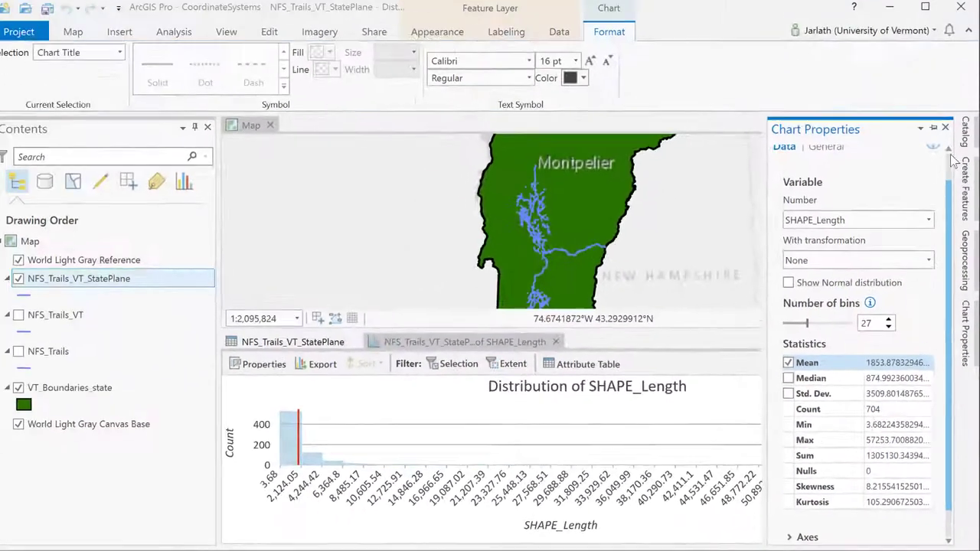
pyautogui.click(946, 133)
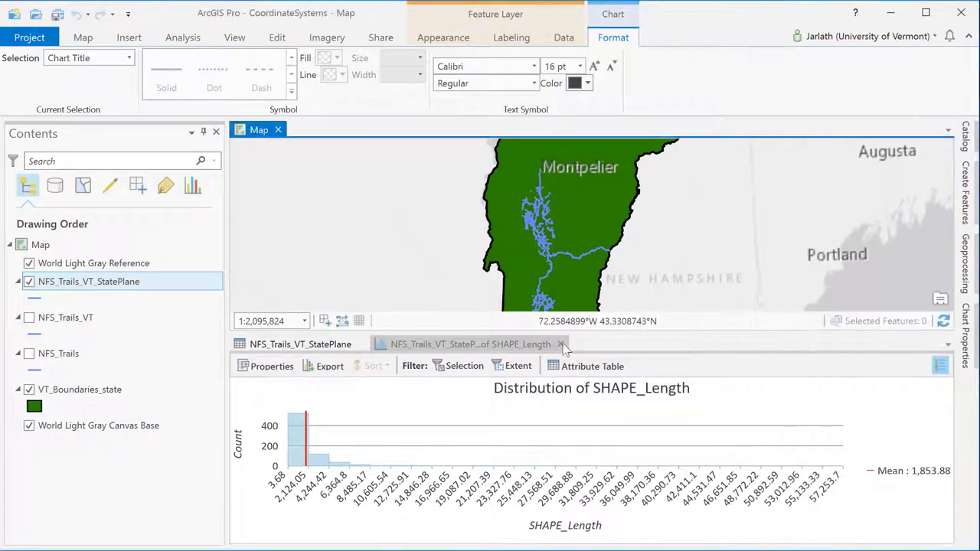
# - Close the chart and table, then view the SWANS MILL trail pop-up with SHAPE_Length 5444.464273
pyautogui.click(561, 344)
pyautogui.click(361, 343)
pyautogui.scroll(5, 544, 346)
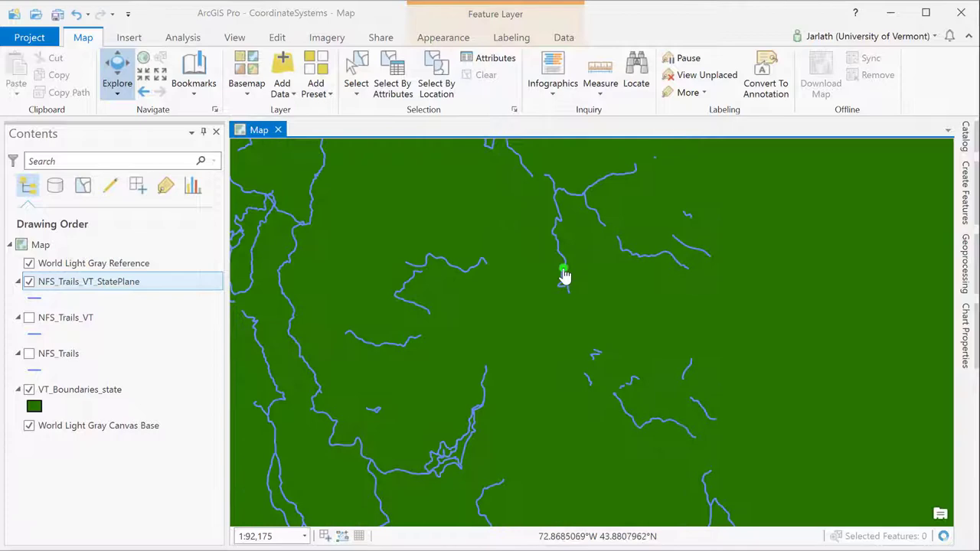
pyautogui.click(564, 278)
pyautogui.scroll(-5, 552, 407)
pyautogui.scroll(-5, 551, 407)
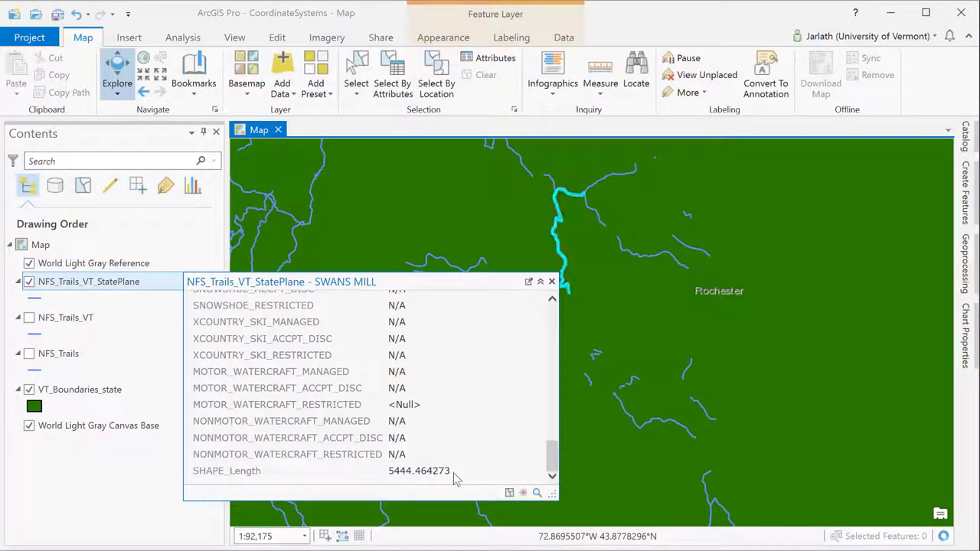